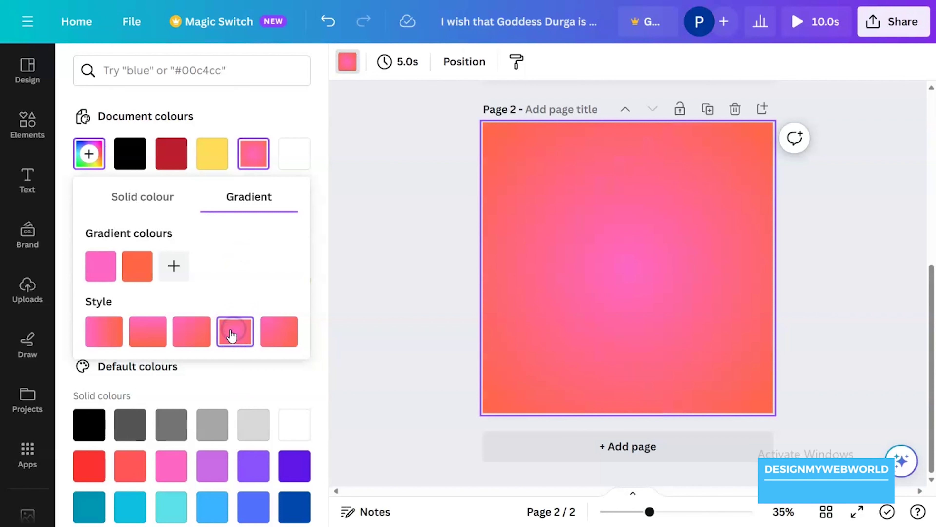
Change the centre colour of page 2's radial background gradient to a deep magenta around #FA16A2
{"action": "left_click", "coordinate": [100, 266]}
{"action": "left_click", "coordinate": [281, 306]}
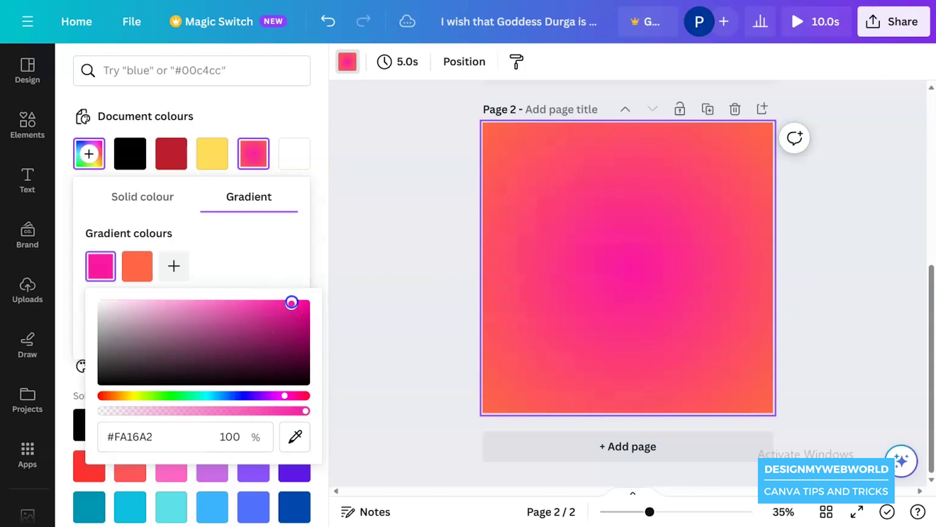
{"action": "left_click", "coordinate": [377, 256]}
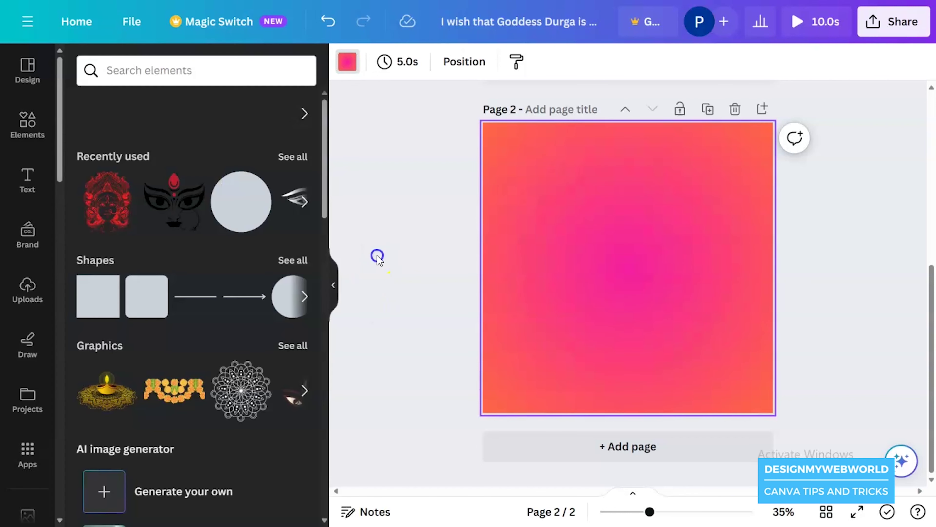
{"action": "left_click", "coordinate": [377, 256]}
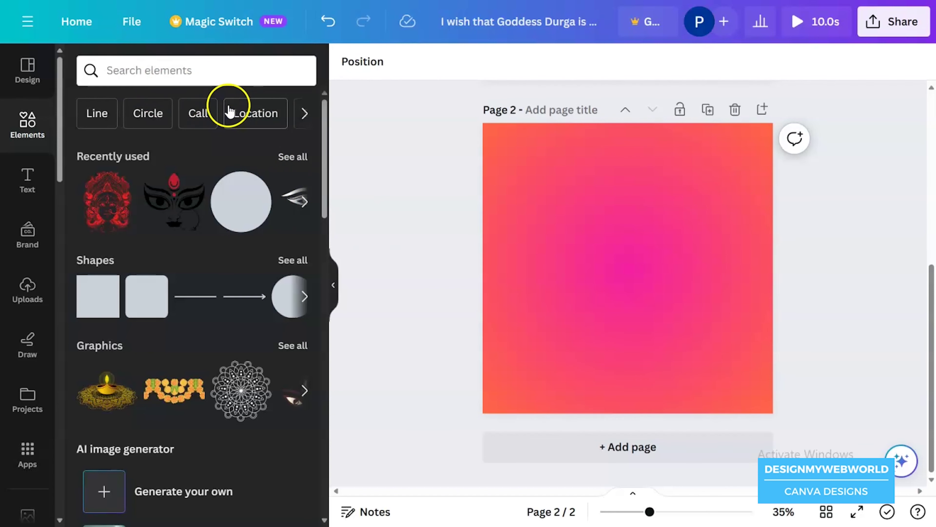
Add a heading reading "Shubh" and place it centred near the top of page 2
{"action": "left_click", "coordinate": [29, 192]}
{"action": "left_click", "coordinate": [239, 258]}
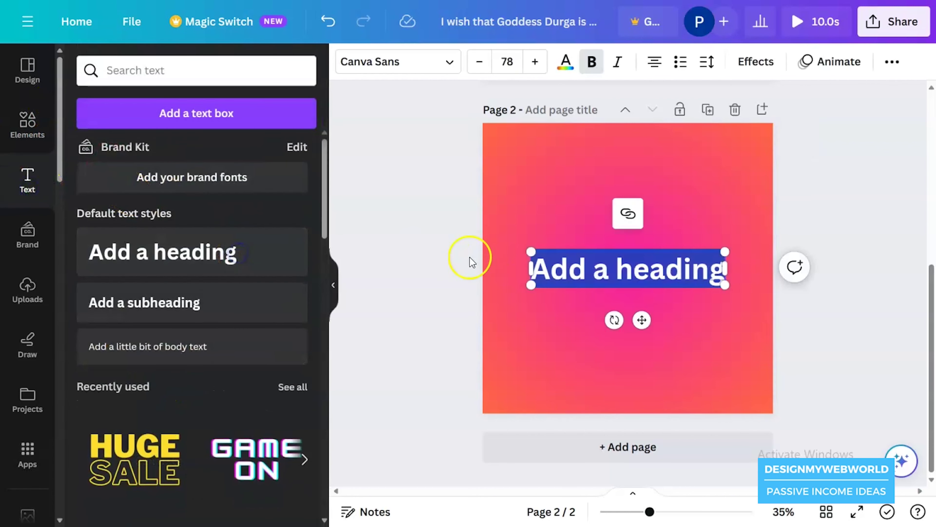
{"action": "type", "text": "Shubh"}
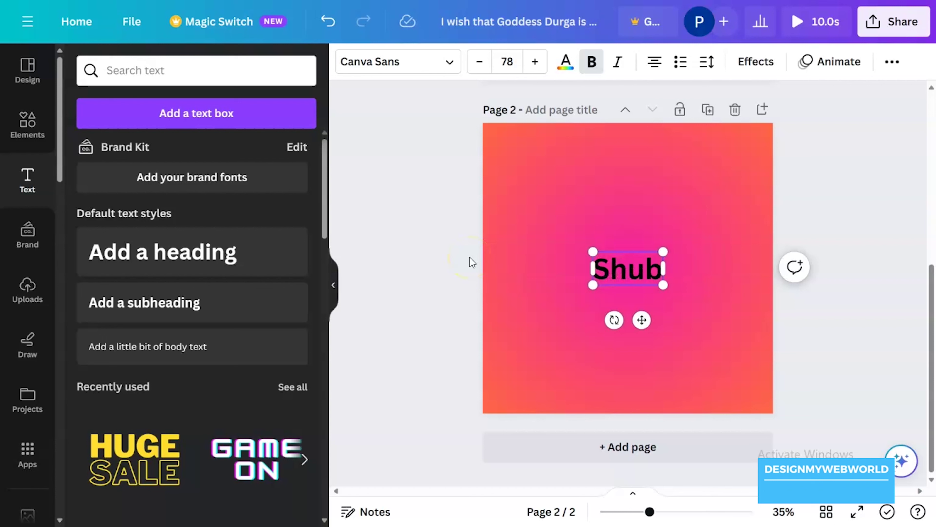
{"action": "left_click", "coordinate": [470, 257]}
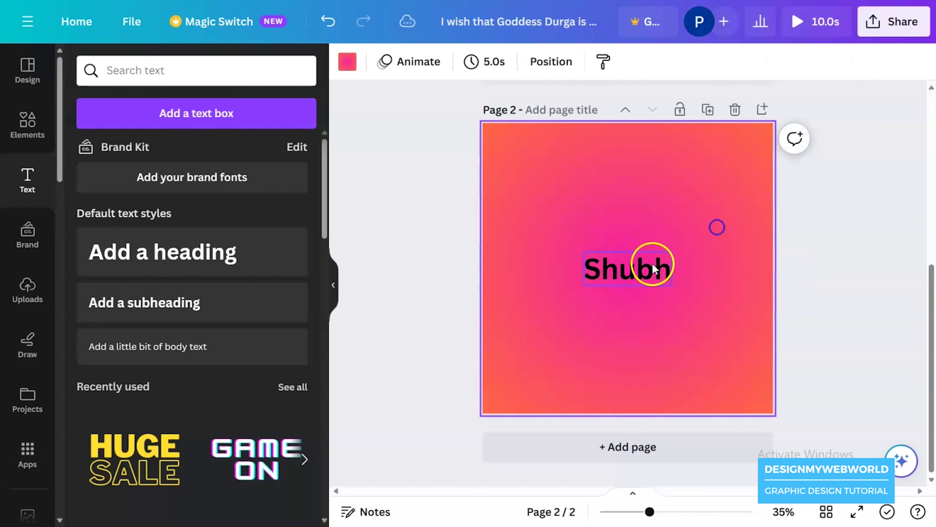
{"action": "left_click_drag", "start_coordinate": [652, 266], "coordinate": [656, 167]}
Duplicate the heading below, change the copy to "Navratri", and enlarge it slightly, tucked close under "Shubh"
{"action": "key", "text": "ctrl+d"}
{"action": "double_click", "coordinate": [655, 201]}
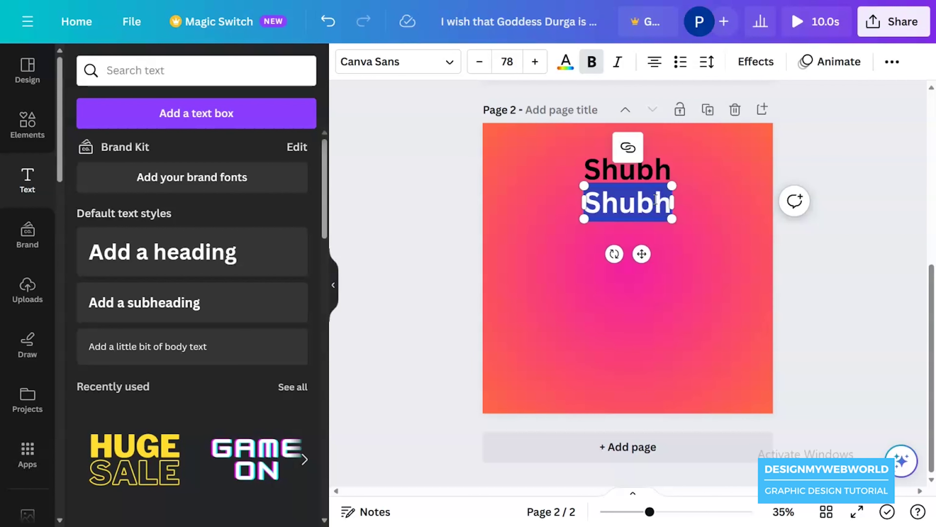
{"action": "type", "text": "Navratri"}
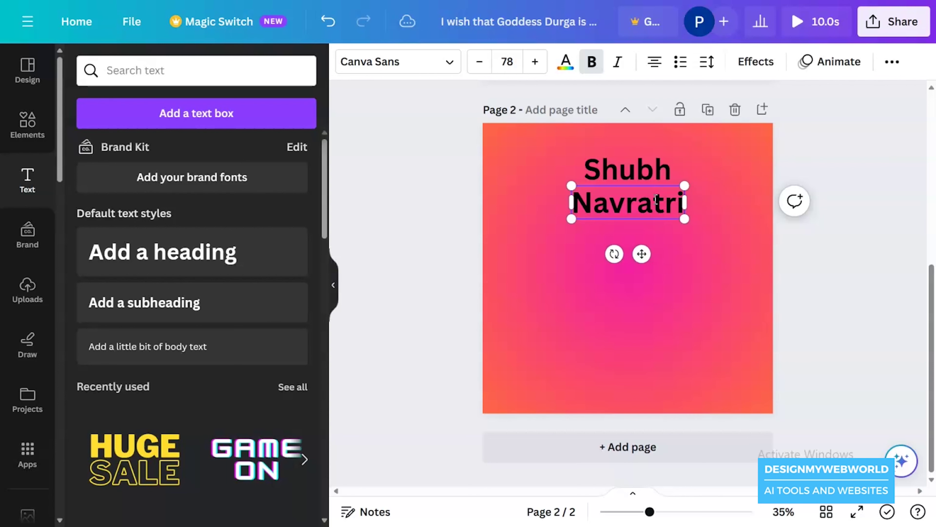
{"action": "left_click_drag", "start_coordinate": [684, 218], "coordinate": [478, 132]}
Set both heading lines to the Arimo font without bold and shift them slightly higher on the page
{"action": "left_click", "coordinate": [669, 226]}
{"action": "left_click", "coordinate": [398, 62]}
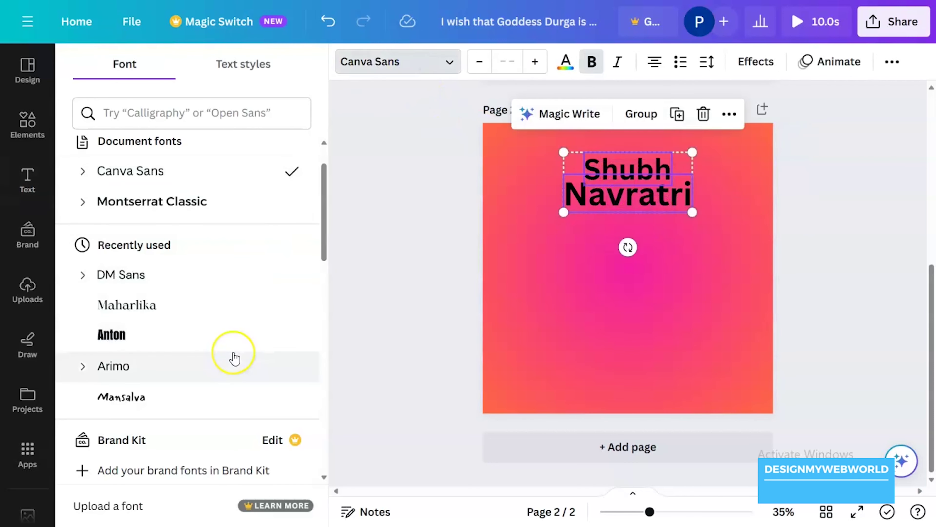
{"action": "scroll", "coordinate": [234, 357], "scroll_direction": "down", "scroll_amount": 3}
{"action": "left_click", "coordinate": [218, 262]}
{"action": "left_click", "coordinate": [591, 62]}
{"action": "left_click_drag", "start_coordinate": [684, 224], "coordinate": [538, 163]}
{"action": "left_click", "coordinate": [673, 238]}
Add a subheading reading "May this Navratri brighten up your life With joy, wealth, and good health. Wishing you a Happy Navratri"
{"action": "left_click", "coordinate": [473, 371]}
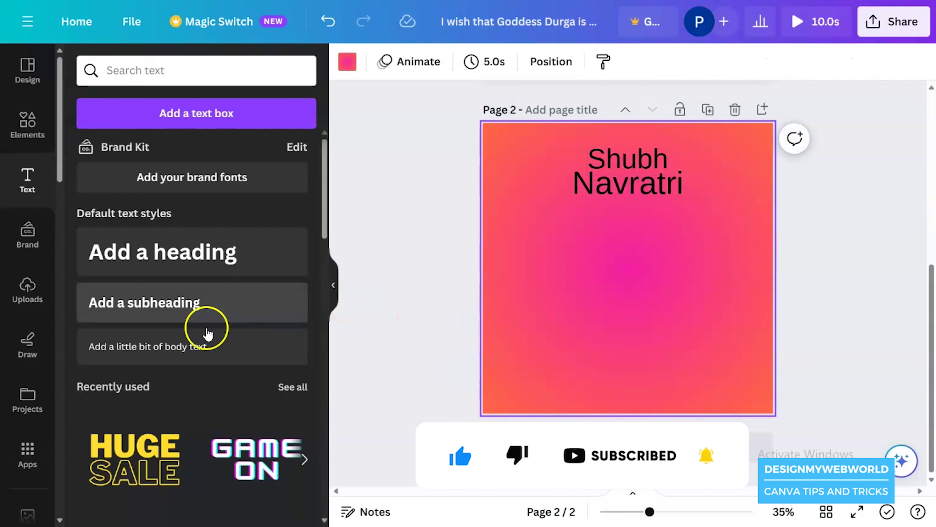
{"action": "left_click", "coordinate": [199, 301]}
{"action": "type", "text": "May this Navratri brighten up your life With joy, wealth, and good health. Wishing you a Happy Navratri"}
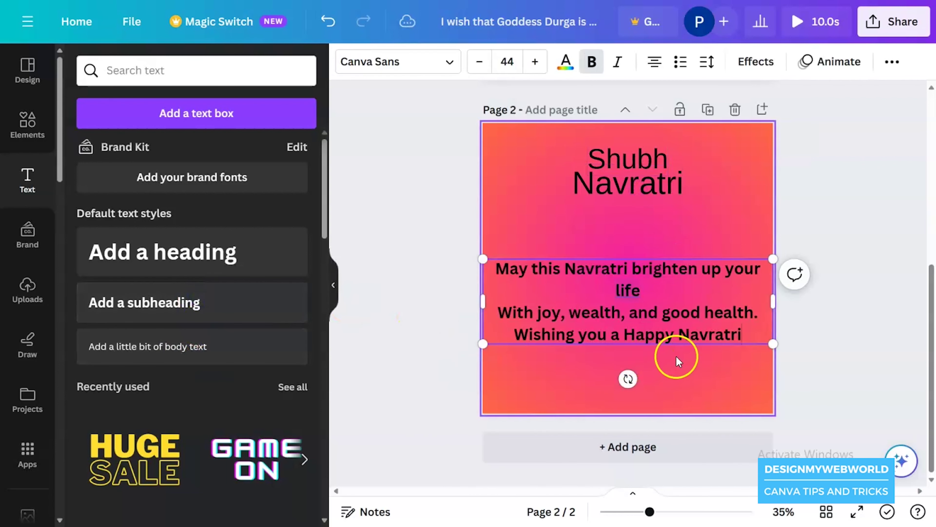
Set the greeting text's font size to 34 and move it to the lower part of the page
{"action": "key", "text": "ctrl+a"}
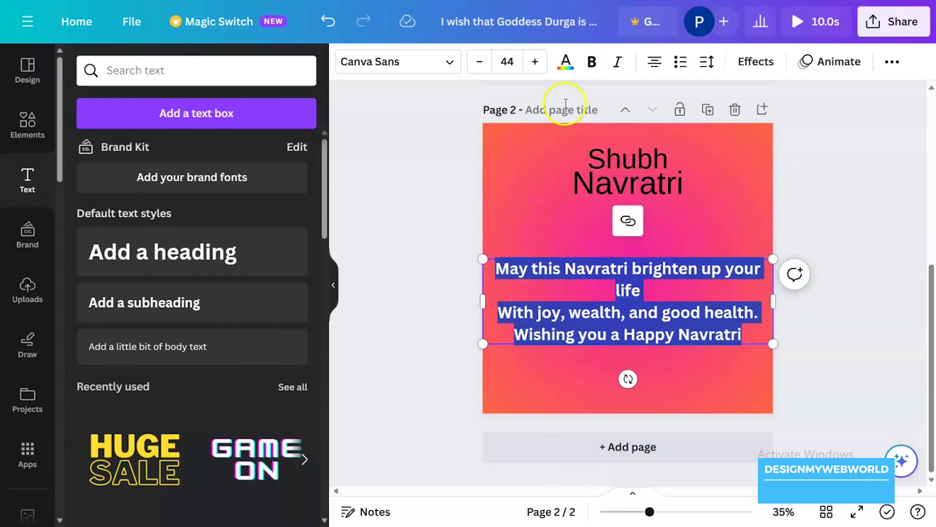
{"action": "left_click", "coordinate": [478, 62]}
{"action": "left_click", "coordinate": [478, 62]}
{"action": "left_click", "coordinate": [478, 61]}
{"action": "left_click", "coordinate": [700, 238]}
{"action": "left_click_drag", "start_coordinate": [662, 287], "coordinate": [658, 360]}
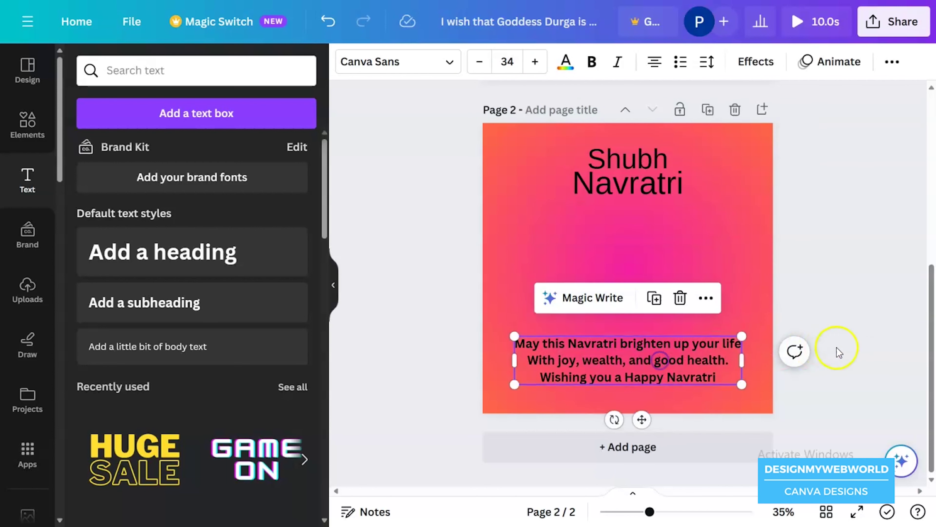
{"action": "left_click", "coordinate": [826, 350]}
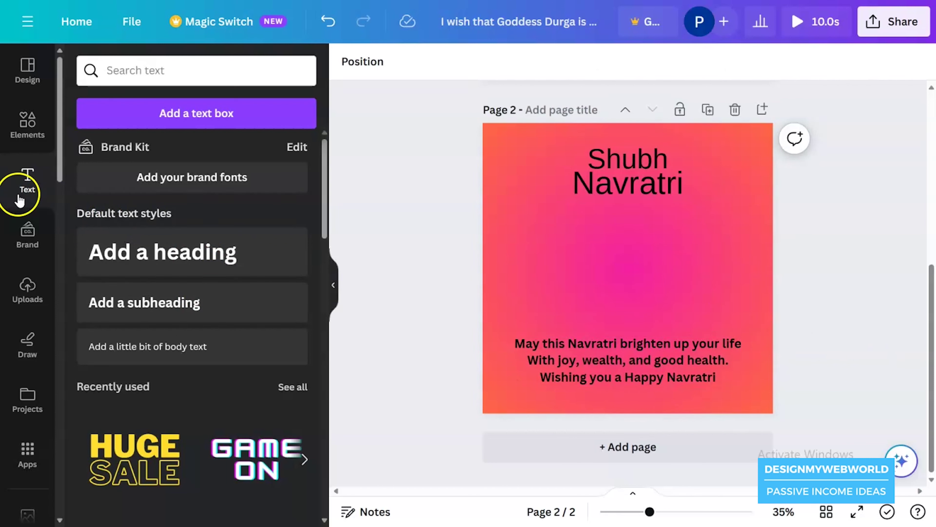
Search the element graphics for "durga" and add the solid silhouette of the standing many-armed goddess to the page
{"action": "left_click_drag", "start_coordinate": [620, 218], "coordinate": [607, 142]}
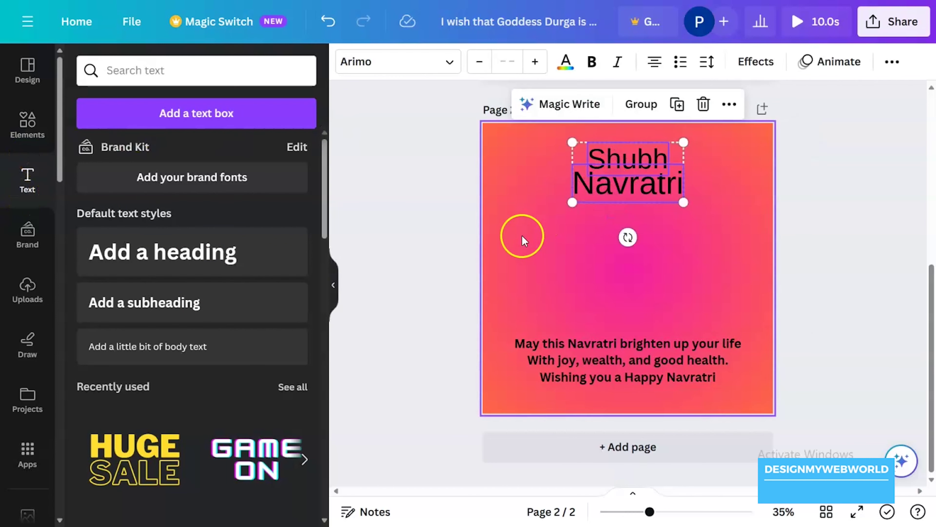
{"action": "left_click", "coordinate": [29, 302]}
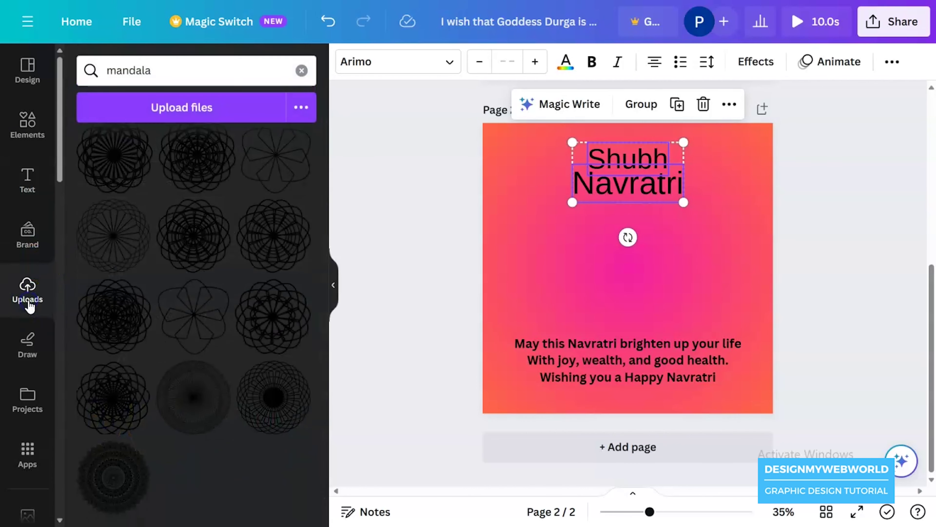
{"action": "left_click", "coordinate": [25, 120]}
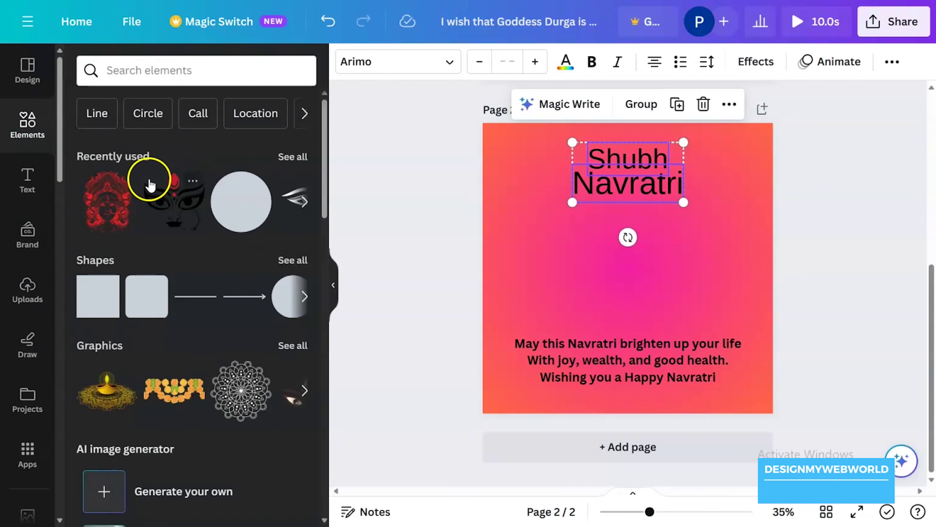
{"action": "left_click", "coordinate": [150, 72]}
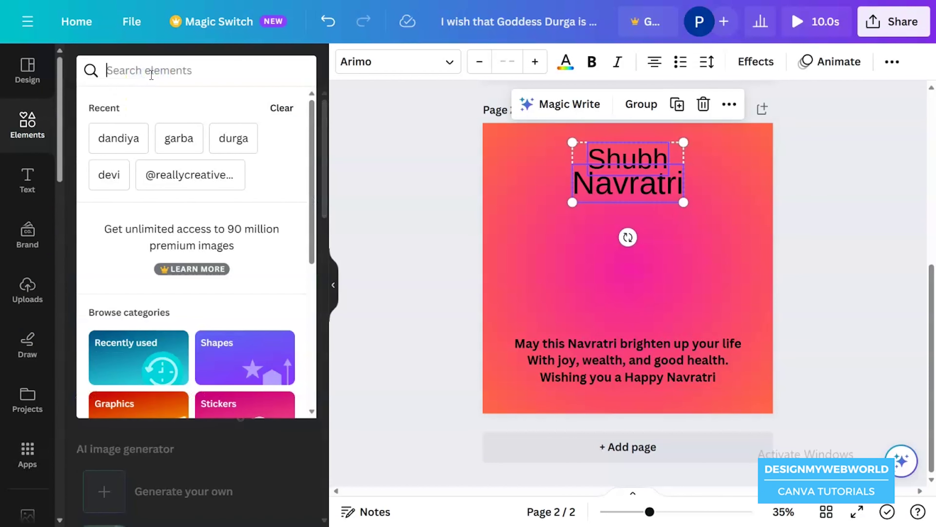
{"action": "left_click", "coordinate": [220, 132]}
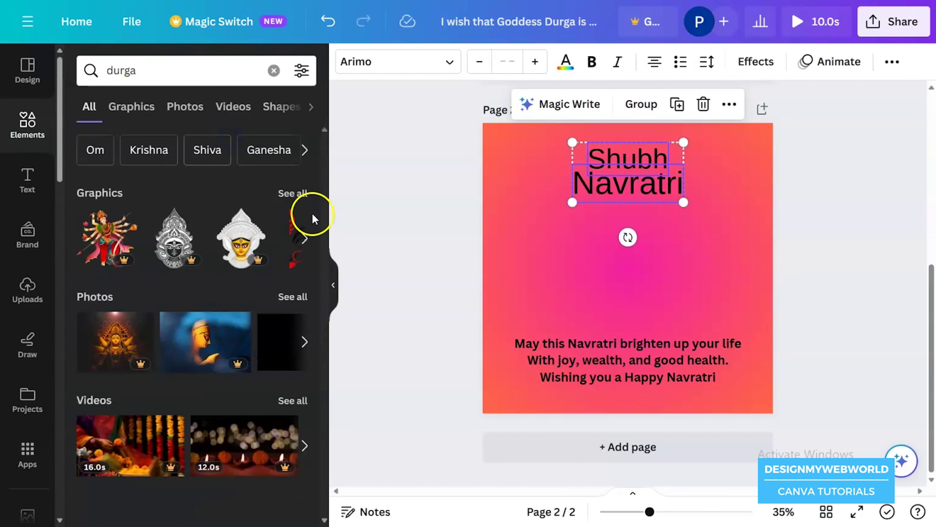
{"action": "left_click", "coordinate": [303, 192]}
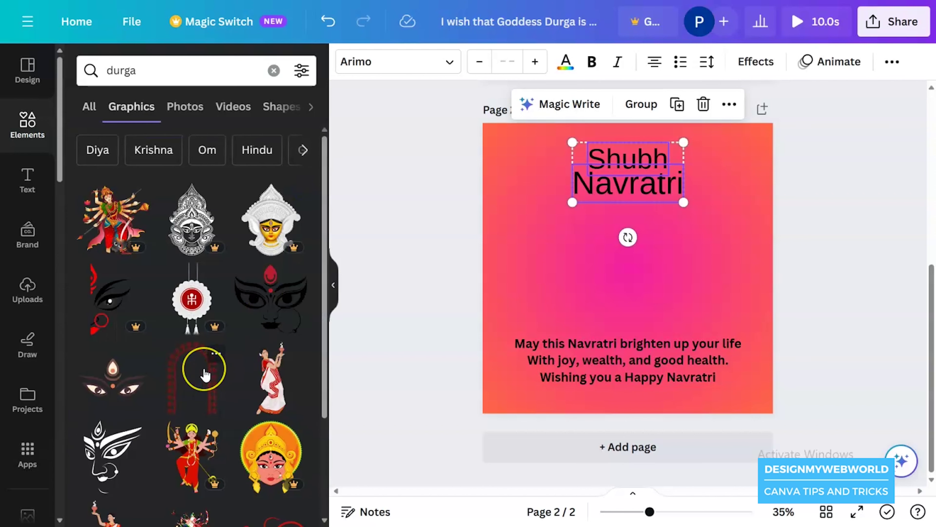
{"action": "scroll", "coordinate": [205, 374], "scroll_direction": "down", "scroll_amount": 5}
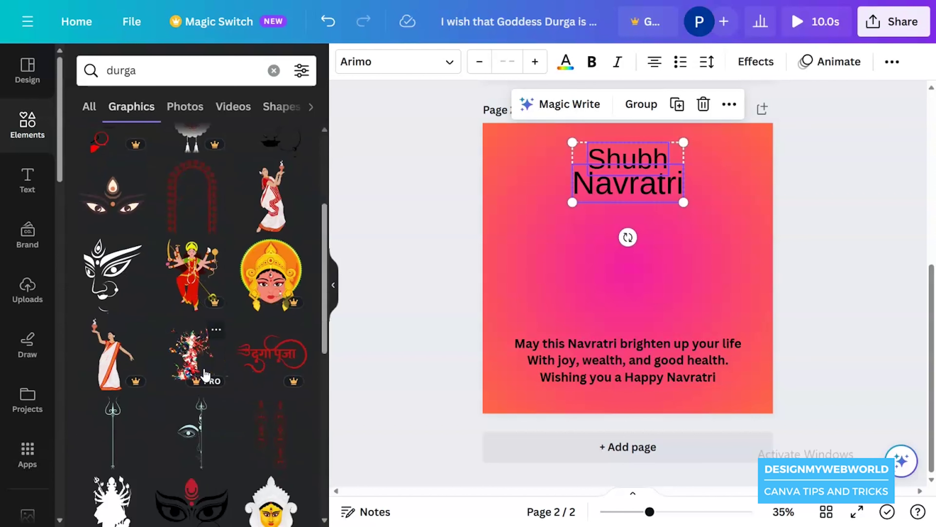
{"action": "scroll", "coordinate": [205, 375], "scroll_direction": "down", "scroll_amount": 5}
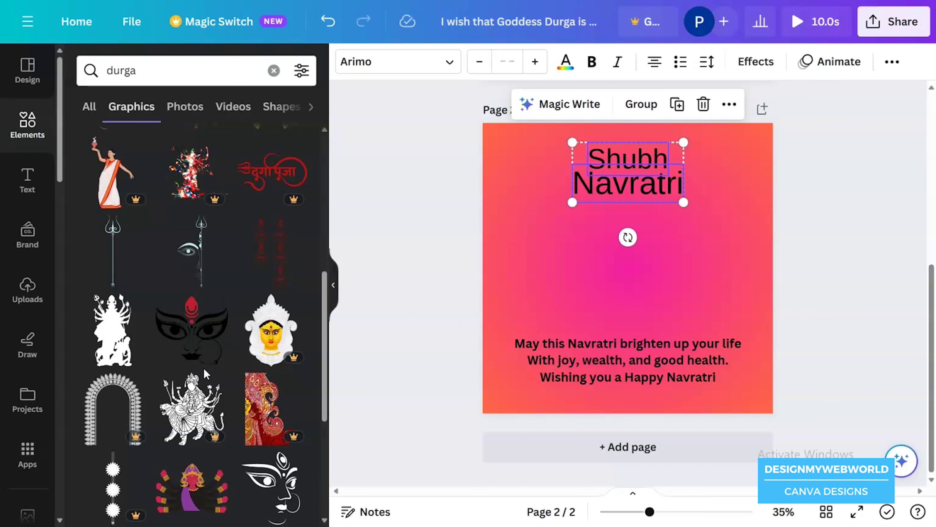
{"action": "scroll", "coordinate": [203, 368], "scroll_direction": "down", "scroll_amount": 2}
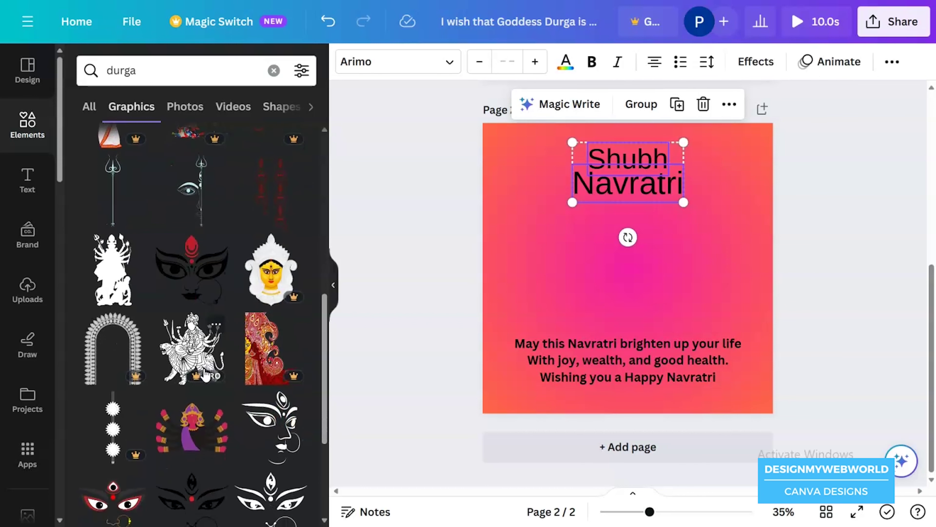
{"action": "left_click", "coordinate": [115, 279]}
Enlarge the goddess silhouette along the right side of the page and colour it white
{"action": "left_click_drag", "start_coordinate": [656, 243], "coordinate": [611, 258]}
{"action": "left_click_drag", "start_coordinate": [660, 313], "coordinate": [685, 333]}
{"action": "left_click_drag", "start_coordinate": [633, 299], "coordinate": [707, 299]}
{"action": "left_click_drag", "start_coordinate": [744, 335], "coordinate": [765, 357]}
{"action": "left_click_drag", "start_coordinate": [719, 277], "coordinate": [722, 290]}
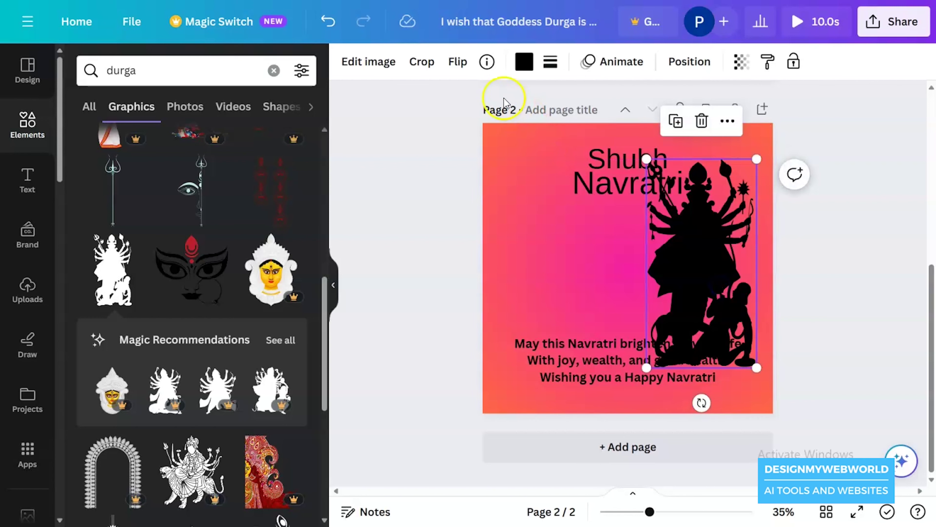
{"action": "left_click", "coordinate": [525, 64]}
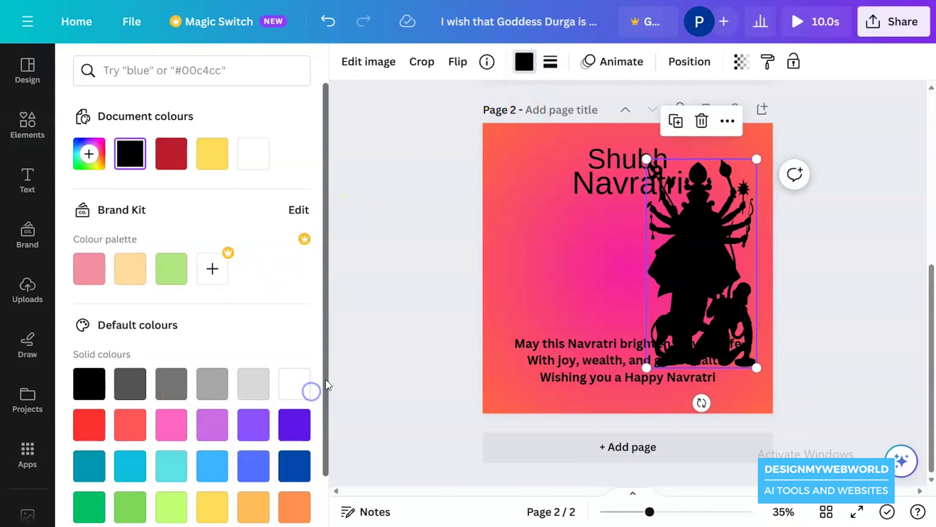
{"action": "left_click", "coordinate": [303, 391]}
Move the "Shubh" and "Navratri" lines together to the left, clear of the goddess silhouette
{"action": "left_click", "coordinate": [565, 186]}
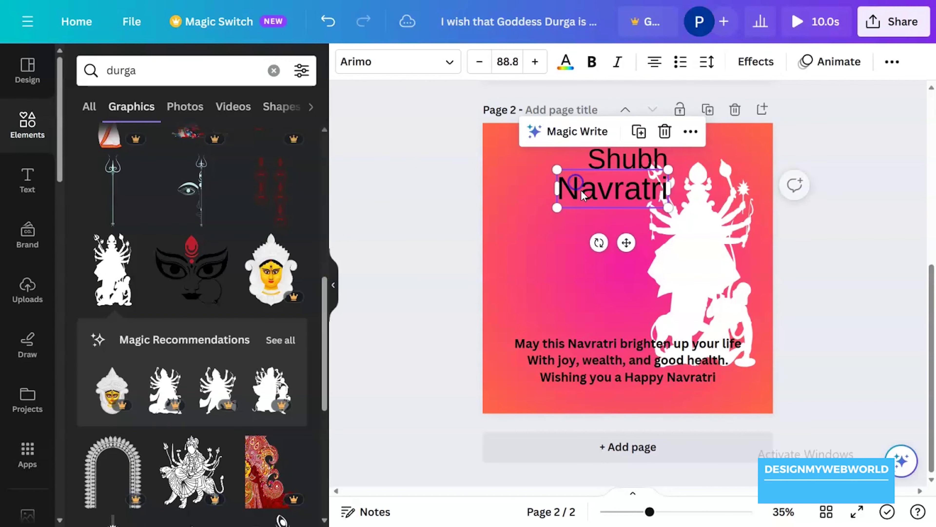
{"action": "left_click", "coordinate": [588, 171], "text": "shift"}
{"action": "left_click_drag", "start_coordinate": [588, 172], "coordinate": [543, 173]}
Narrow the greeting text box to fit beside the silhouette and place it beneath the heading
{"action": "left_click_drag", "start_coordinate": [568, 362], "coordinate": [564, 266]}
{"action": "left_click_drag", "start_coordinate": [736, 263], "coordinate": [639, 265]}
{"action": "left_click_drag", "start_coordinate": [595, 328], "coordinate": [586, 297]}
{"action": "left_click", "coordinate": [430, 151]}
Colour both heading lines and the greeting text white
{"action": "left_click_drag", "start_coordinate": [455, 131], "coordinate": [567, 186]}
{"action": "left_click", "coordinate": [580, 104]}
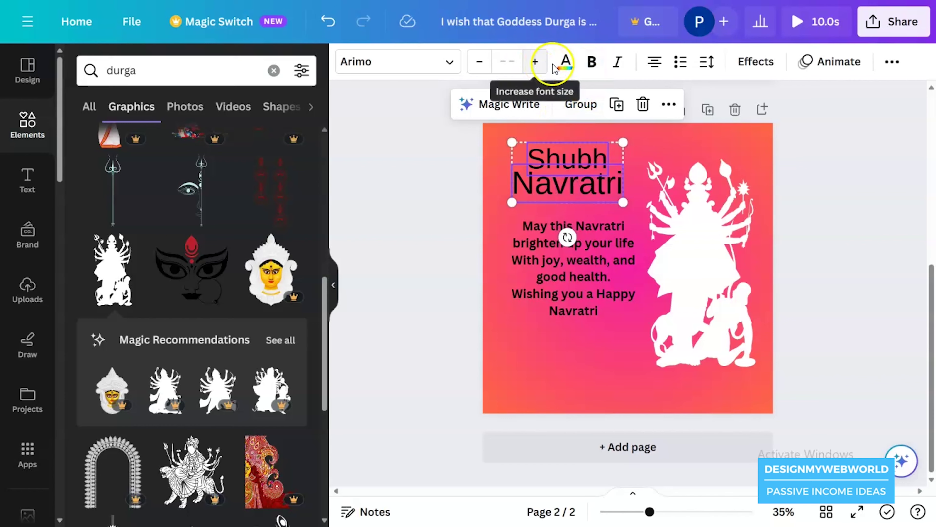
{"action": "left_click", "coordinate": [566, 61]}
{"action": "left_click", "coordinate": [260, 158]}
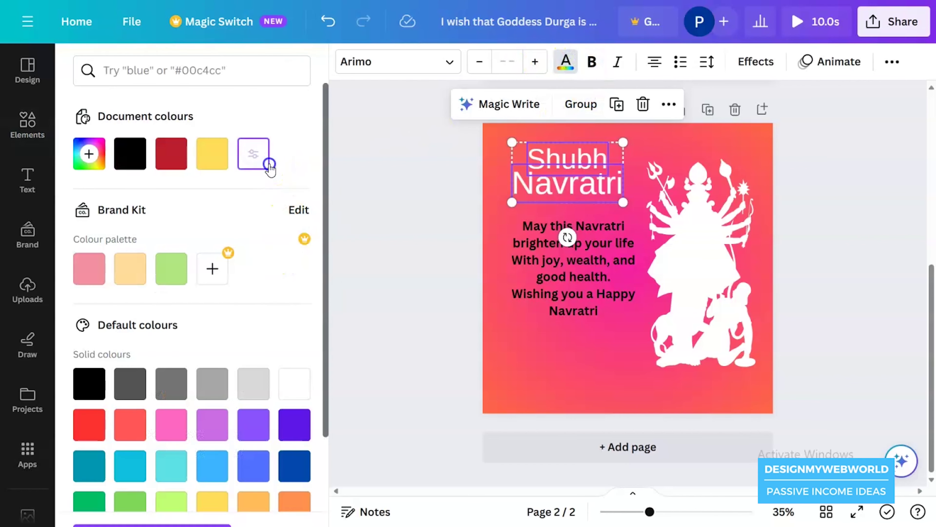
{"action": "left_click", "coordinate": [512, 261]}
{"action": "left_click", "coordinate": [263, 163]}
{"action": "left_click", "coordinate": [368, 249]}
Enlarge both heading lines to the greeting's width and adjust the positions of heading and greeting to line them up
{"action": "left_click", "coordinate": [558, 284]}
{"action": "left_click_drag", "start_coordinate": [558, 283], "coordinate": [547, 275]}
{"action": "left_click", "coordinate": [467, 202]}
{"action": "left_click_drag", "start_coordinate": [469, 137], "coordinate": [630, 209]}
{"action": "left_click_drag", "start_coordinate": [568, 289], "coordinate": [568, 295]}
{"action": "left_click", "coordinate": [574, 160]}
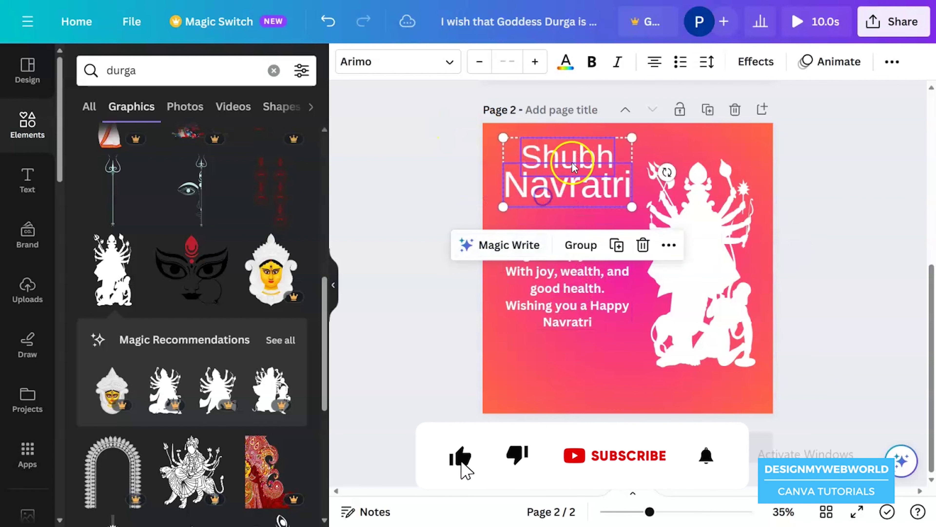
{"action": "left_click", "coordinate": [789, 273]}
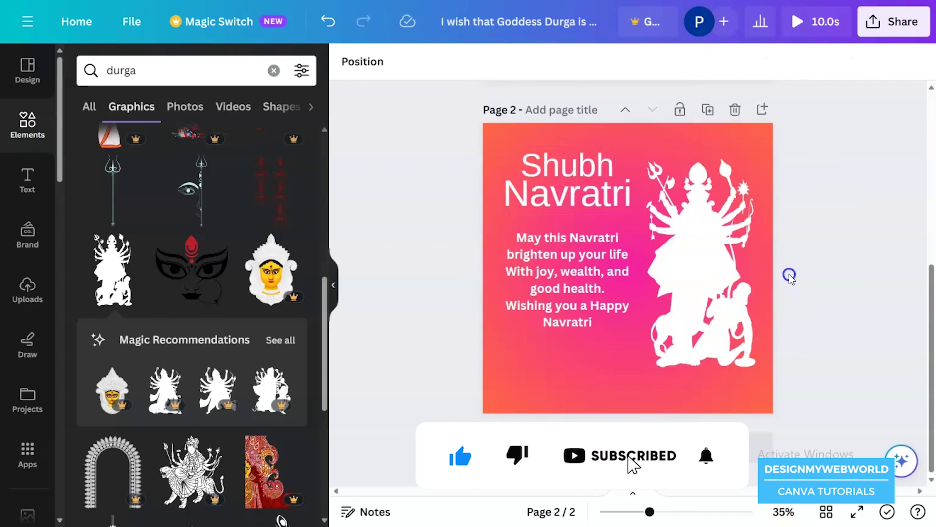
Duplicate the greeting text, replace the copy's text with "From:" and the sender's name, and place it below the greeting
{"action": "left_click", "coordinate": [615, 382]}
{"action": "left_click", "coordinate": [569, 265]}
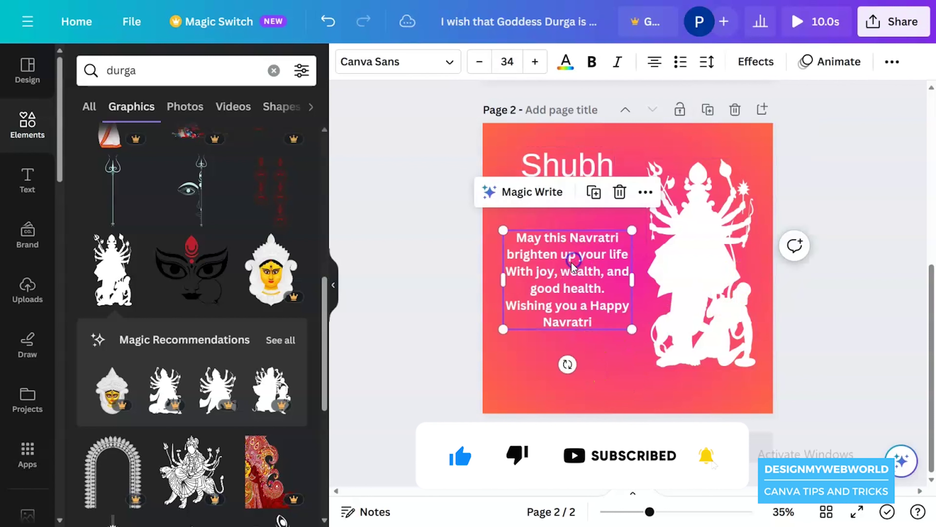
{"action": "left_click_drag", "start_coordinate": [569, 265], "coordinate": [569, 335]}
{"action": "double_click", "coordinate": [578, 373]}
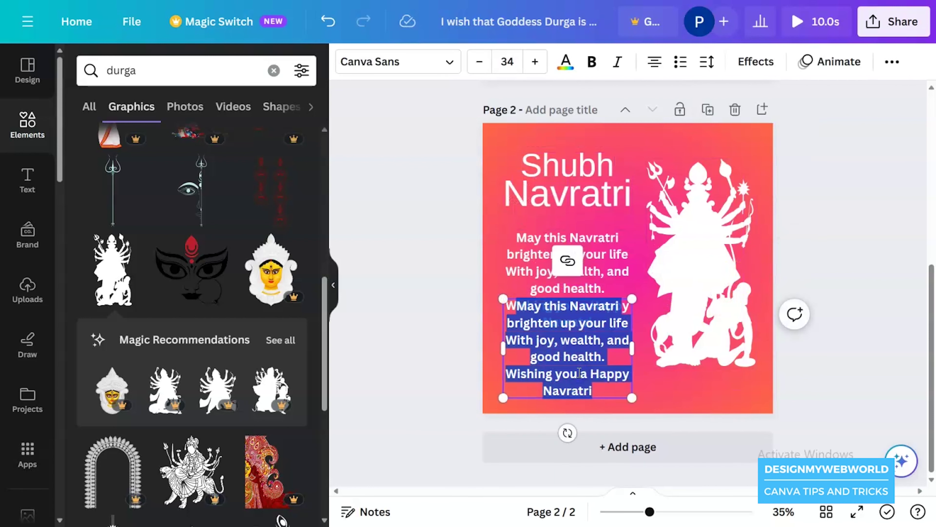
{"action": "key", "text": "BackSpace"}
{"action": "type", "text": "From"}
{"action": "left_click_drag", "start_coordinate": [581, 348], "coordinate": [581, 409]}
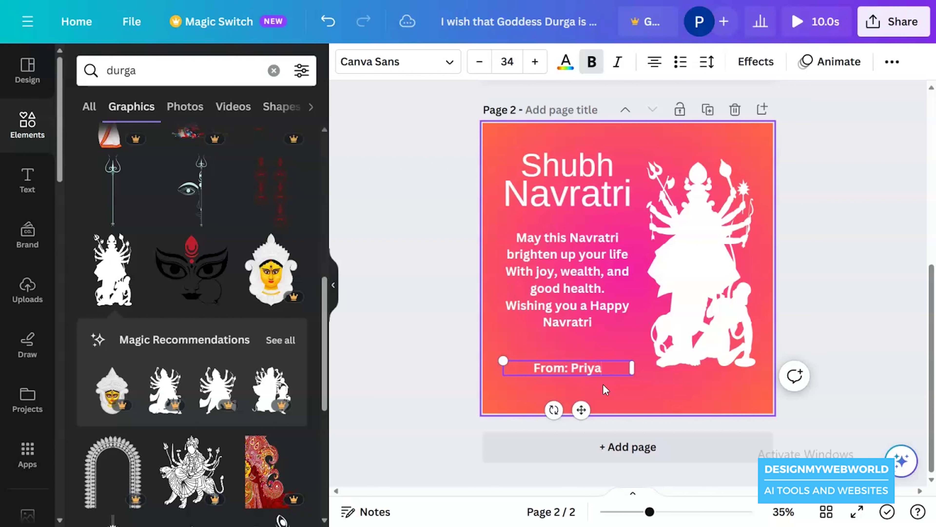
{"action": "left_click", "coordinate": [608, 389]}
{"action": "left_click", "coordinate": [570, 372]}
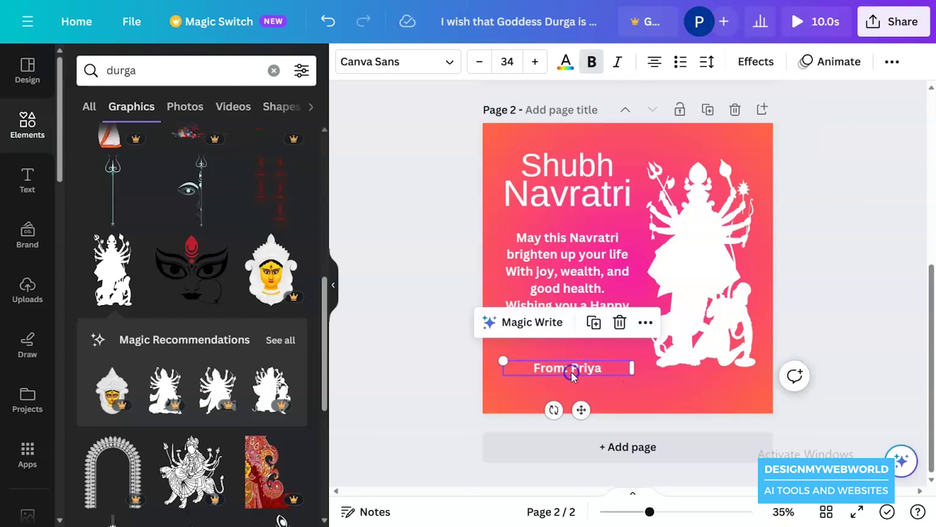
{"action": "left_click", "coordinate": [584, 253], "text": "shift"}
{"action": "left_click_drag", "start_coordinate": [583, 253], "coordinate": [561, 288]}
{"action": "key", "text": "ctrl+z"}
{"action": "left_click", "coordinate": [460, 287]}
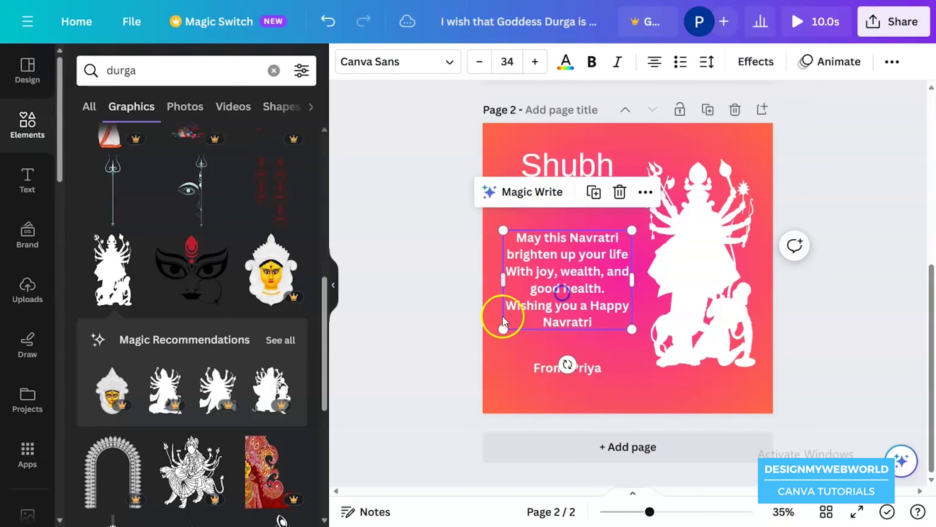
{"action": "left_click", "coordinate": [804, 383]}
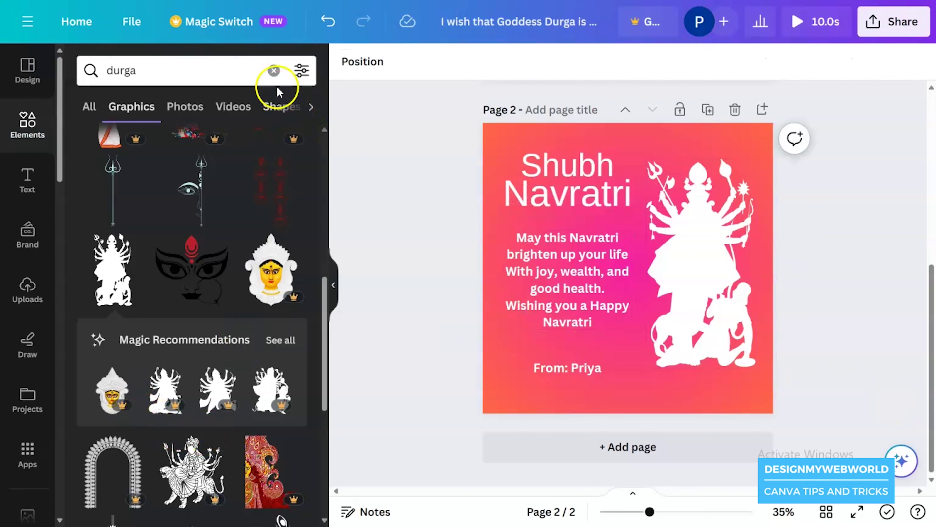
{"action": "left_click", "coordinate": [273, 71]}
{"action": "left_click", "coordinate": [155, 76]}
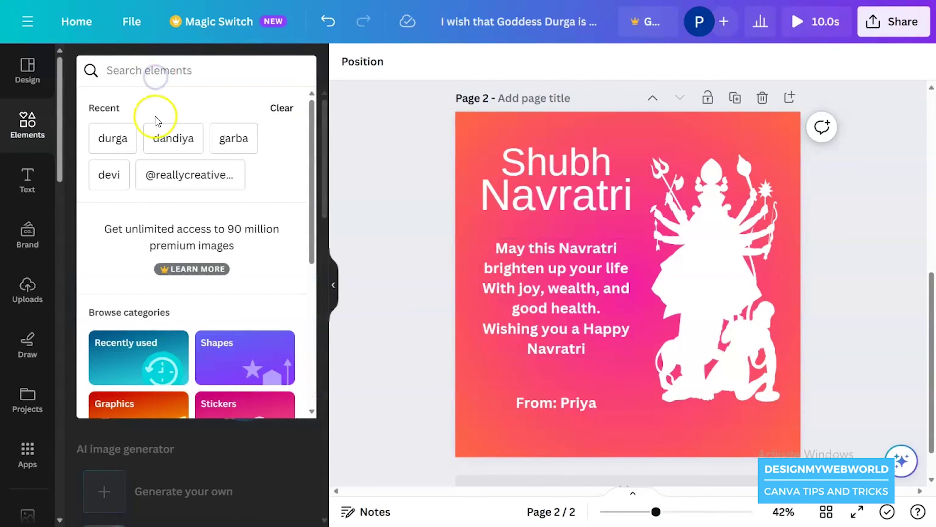
{"action": "left_click", "coordinate": [168, 174]}
{"action": "left_click", "coordinate": [290, 188]}
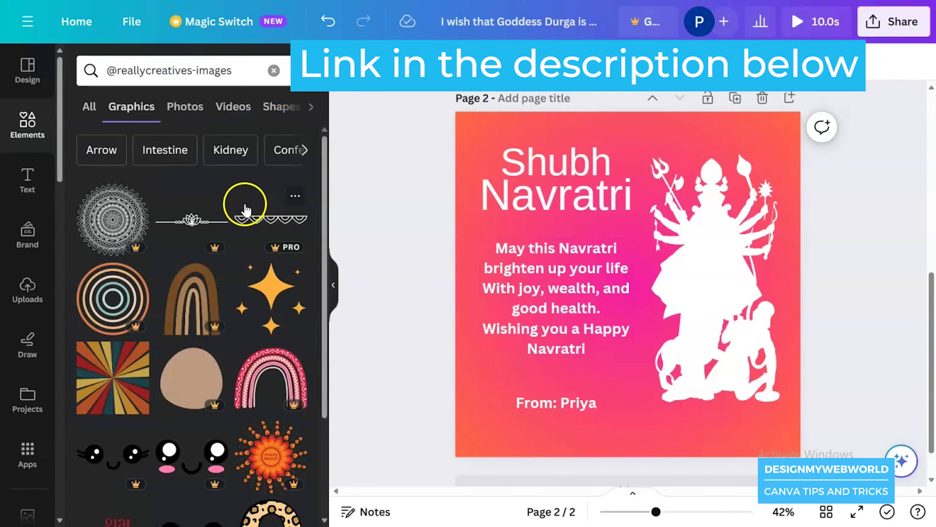
{"action": "scroll", "coordinate": [220, 324], "scroll_direction": "down", "scroll_amount": 8}
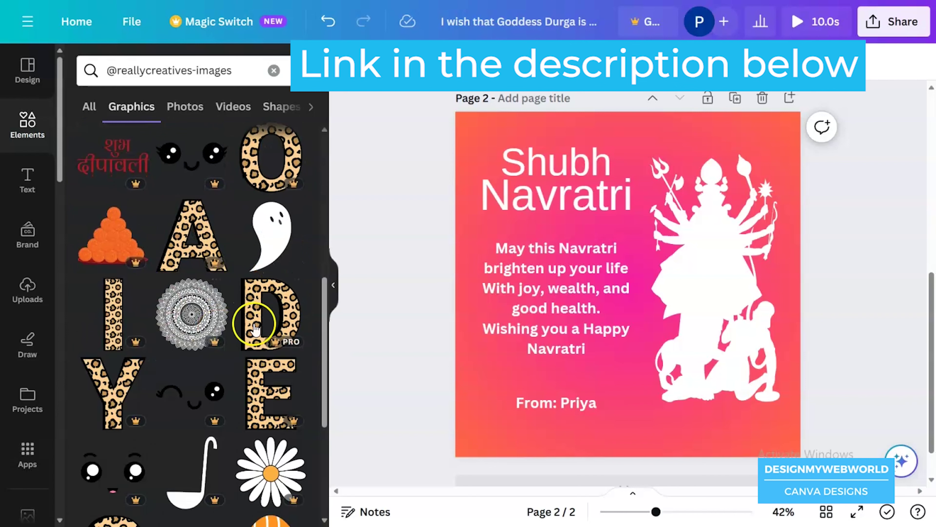
{"action": "left_click", "coordinate": [194, 331]}
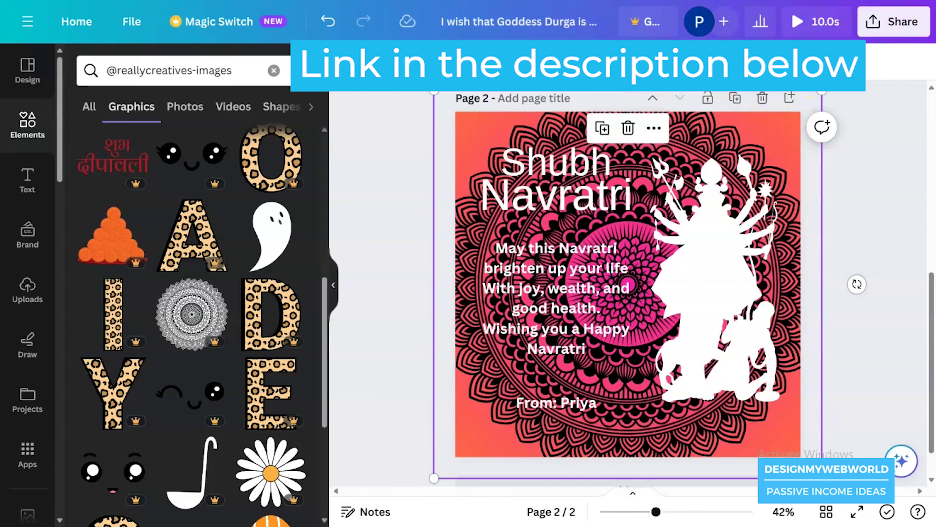
Try pink and white on the mandala, and settle on the yellow from the document colours
{"action": "left_click", "coordinate": [344, 66]}
{"action": "left_click", "coordinate": [82, 273]}
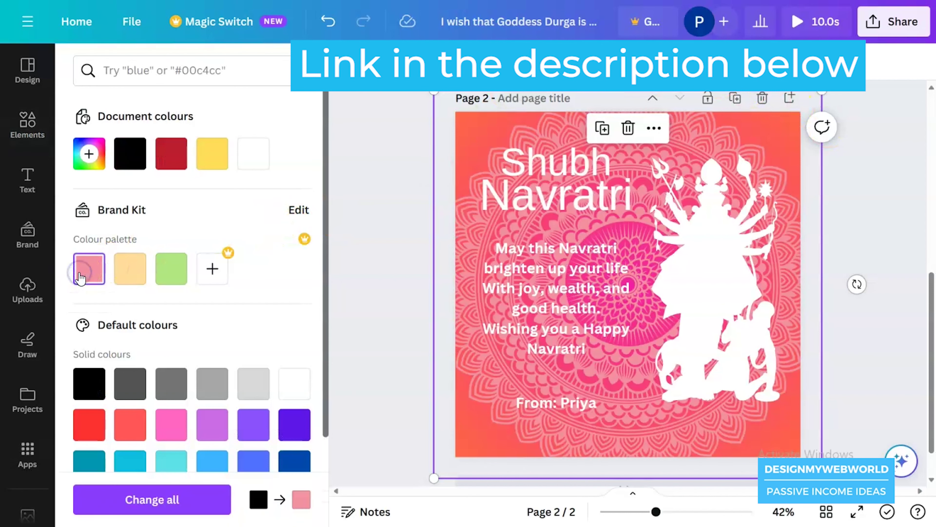
{"action": "left_click", "coordinate": [294, 383]}
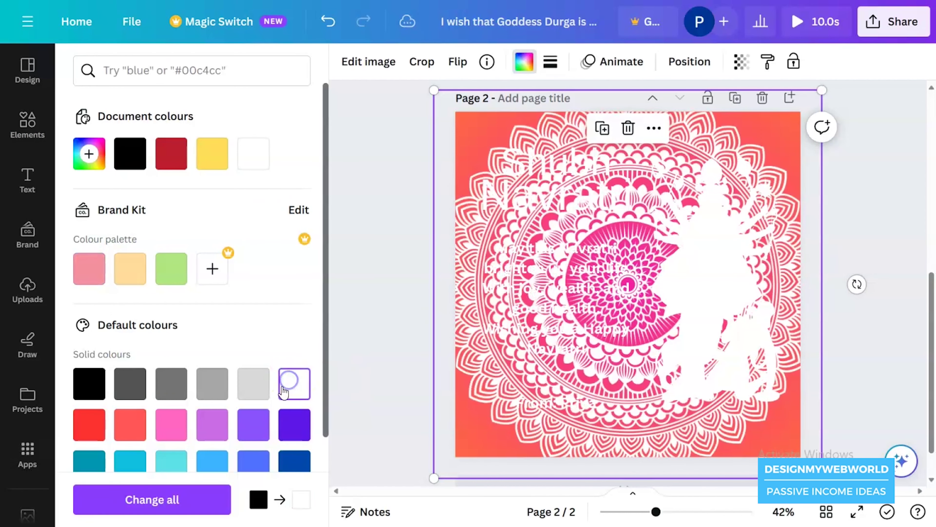
{"action": "left_click", "coordinate": [212, 153]}
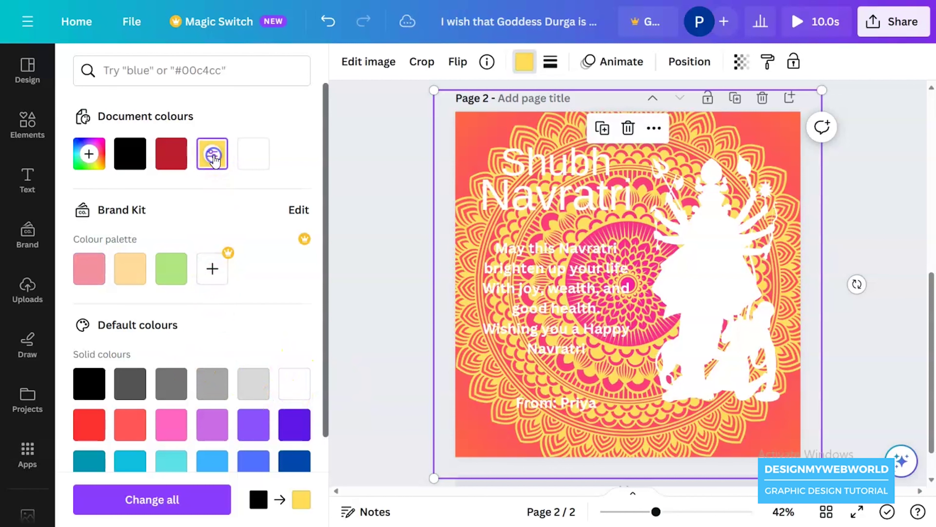
Lower the mandala's transparency value to 19 so that it fades into the gradient background
{"action": "left_click", "coordinate": [741, 65]}
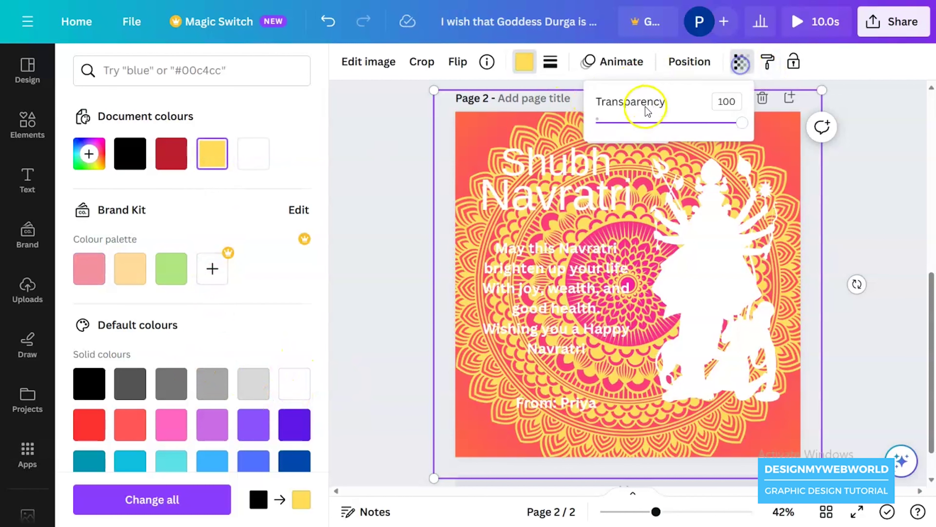
{"action": "left_click", "coordinate": [638, 120]}
{"action": "mouse_move", "coordinate": [640, 126]}
{"action": "left_mouse_down"}
{"action": "mouse_move", "coordinate": [624, 129]}
{"action": "mouse_move", "coordinate": [648, 138]}
{"action": "left_mouse_up"}
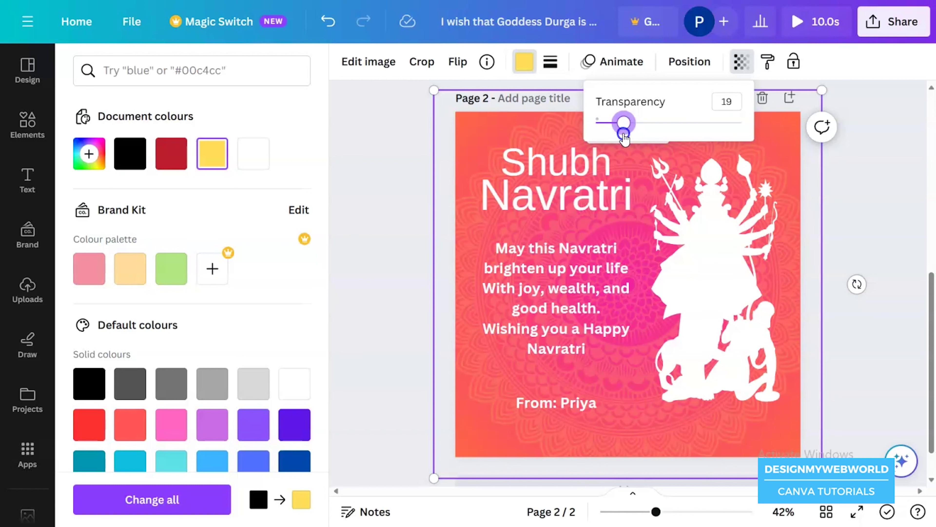
{"action": "left_click", "coordinate": [846, 233]}
{"action": "left_click", "coordinate": [872, 214]}
Enlarge the white Durga silhouette to nearly the page's height and move it against the page's right edge
{"action": "left_click", "coordinate": [748, 268]}
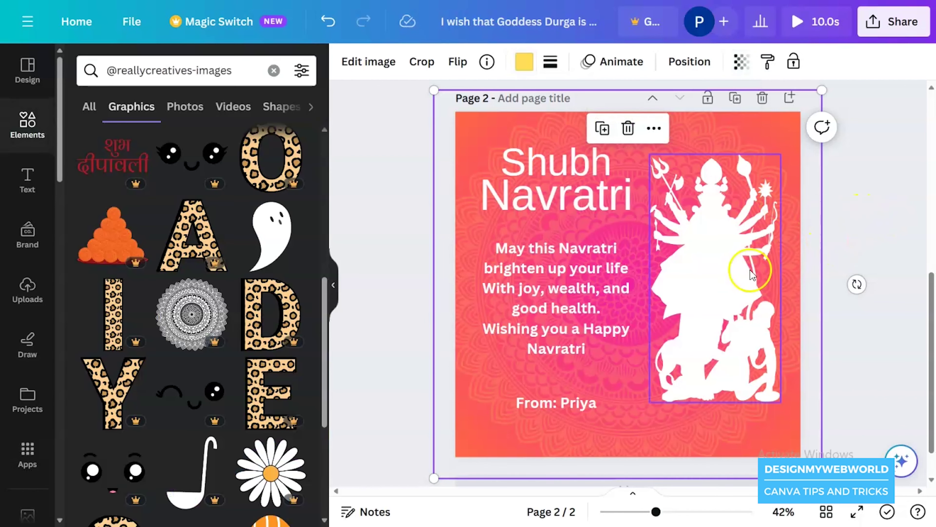
{"action": "left_click_drag", "start_coordinate": [782, 399], "coordinate": [794, 425]}
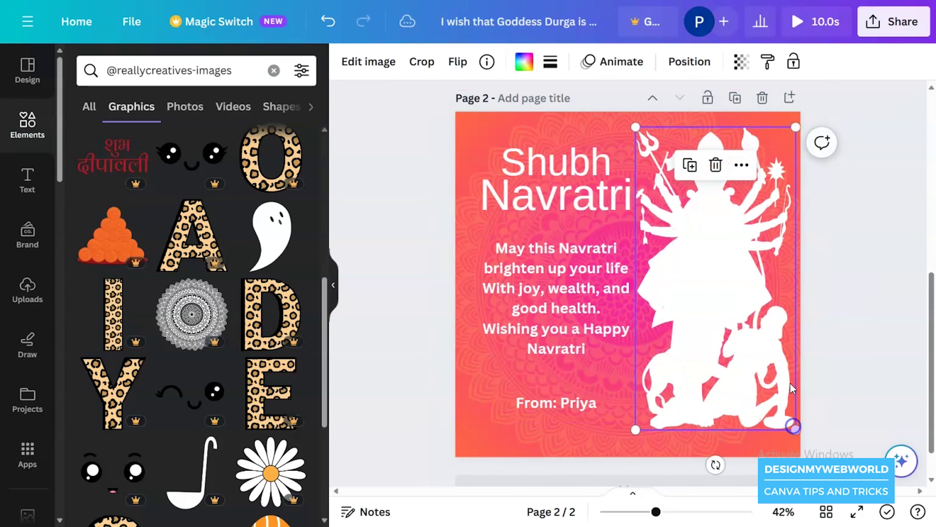
{"action": "left_click_drag", "start_coordinate": [732, 274], "coordinate": [738, 272]}
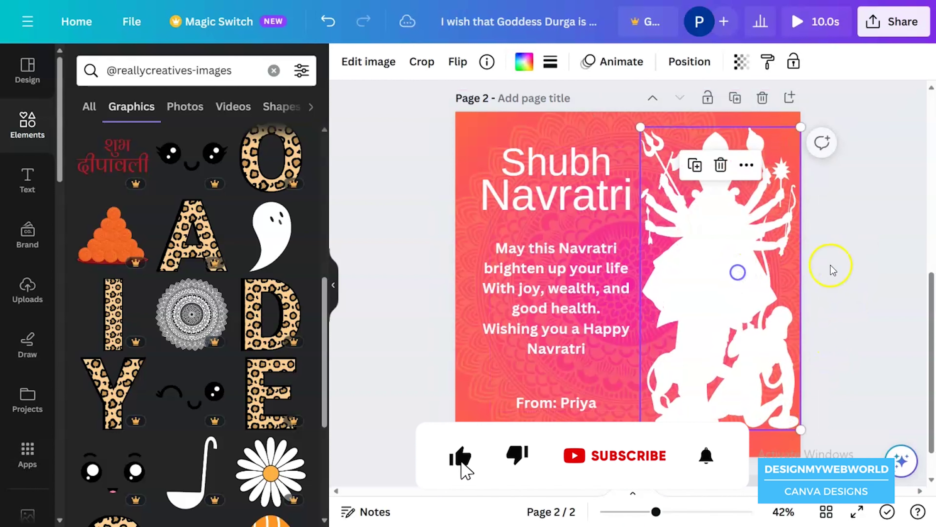
{"action": "left_click", "coordinate": [849, 270]}
Move the heading, greeting and sender line together slightly to the left, away from the silhouette
{"action": "left_click_drag", "start_coordinate": [424, 142], "coordinate": [575, 390]}
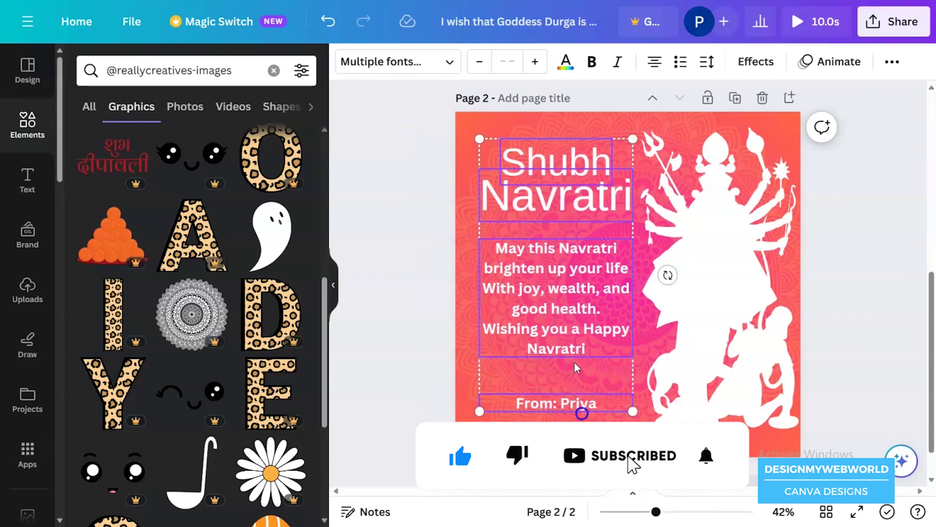
{"action": "left_click_drag", "start_coordinate": [568, 328], "coordinate": [564, 328]}
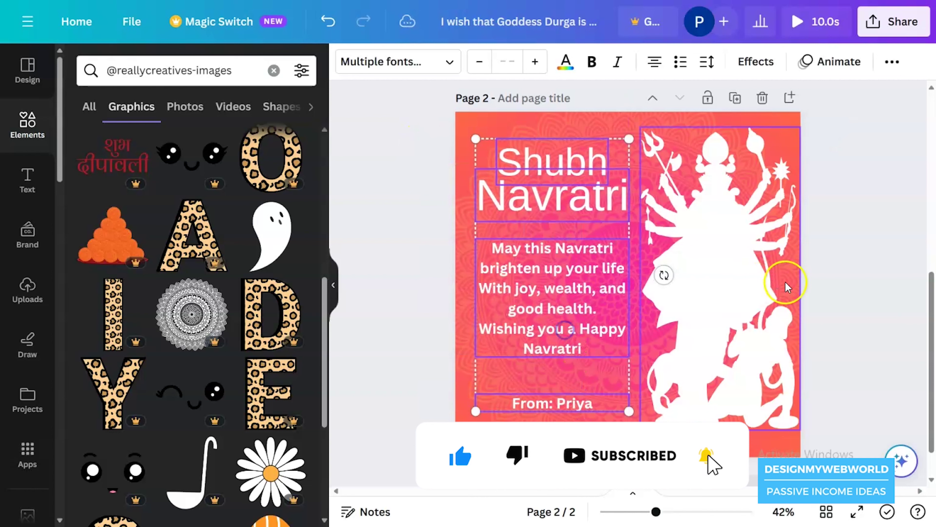
{"action": "left_click", "coordinate": [844, 287]}
{"action": "left_click", "coordinate": [577, 199]}
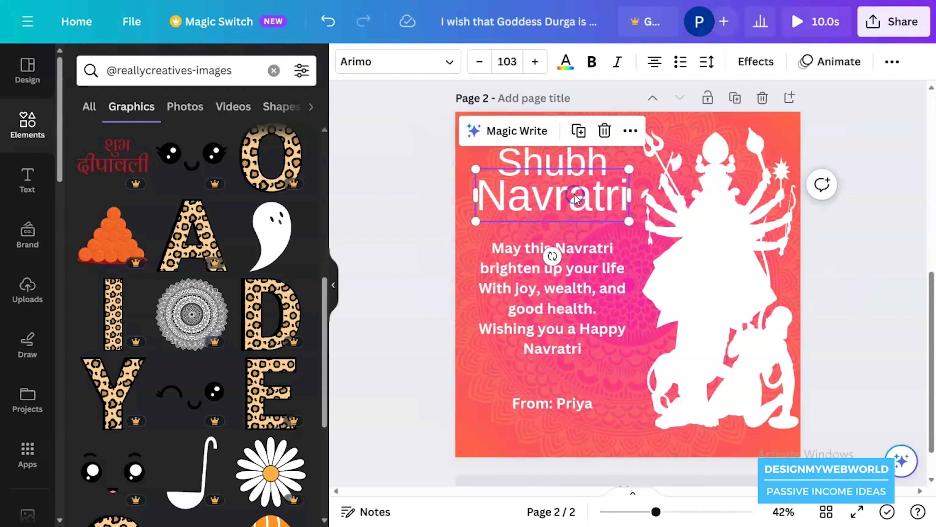
{"action": "left_click", "coordinate": [558, 316]}
{"action": "left_click", "coordinate": [889, 199]}
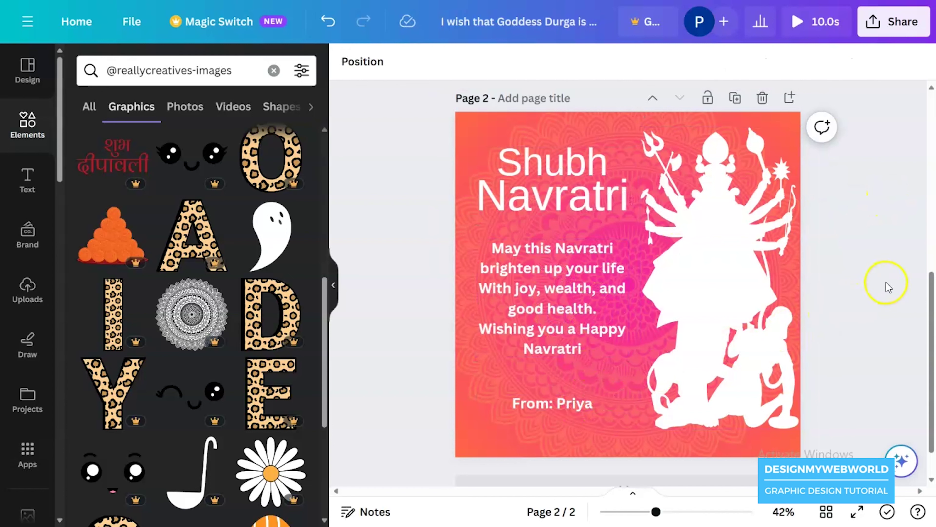
{"action": "left_click", "coordinate": [574, 190]}
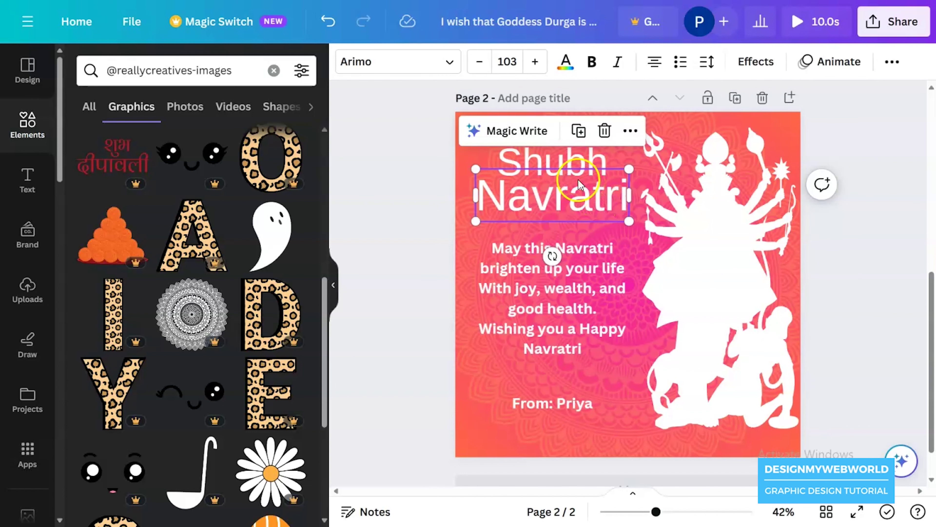
{"action": "left_click", "coordinate": [563, 159], "text": "shift"}
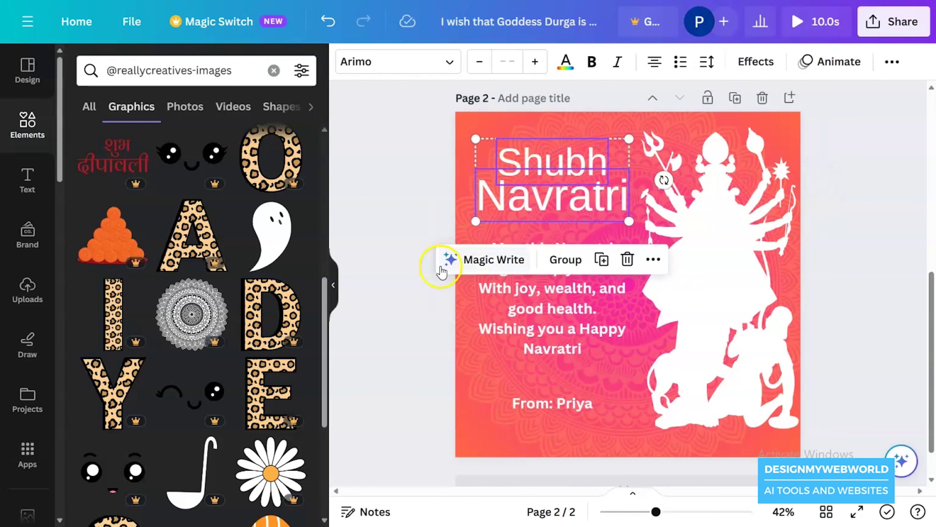
Open the Translate tool, dismiss its customisation tip and choose to translate selected text from the current page
{"action": "scroll", "coordinate": [10, 341], "scroll_direction": "down", "scroll_amount": 7}
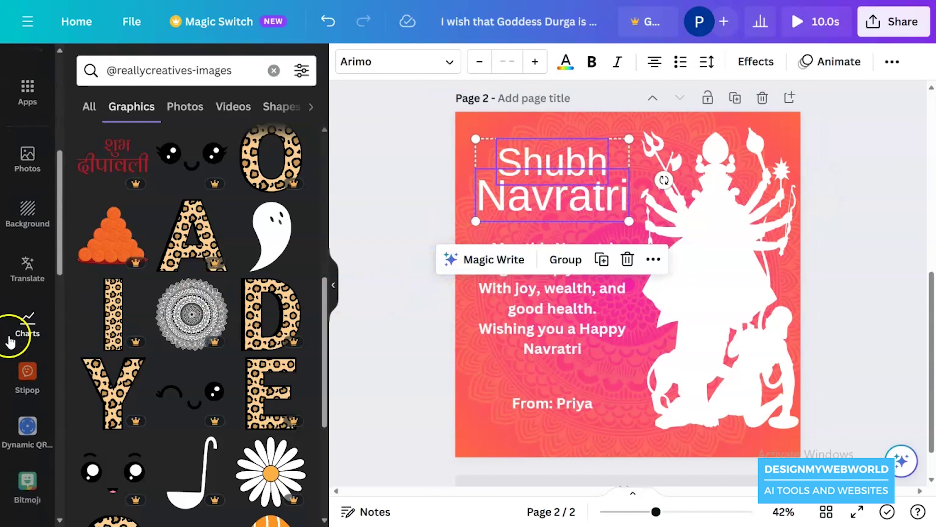
{"action": "left_click", "coordinate": [26, 266]}
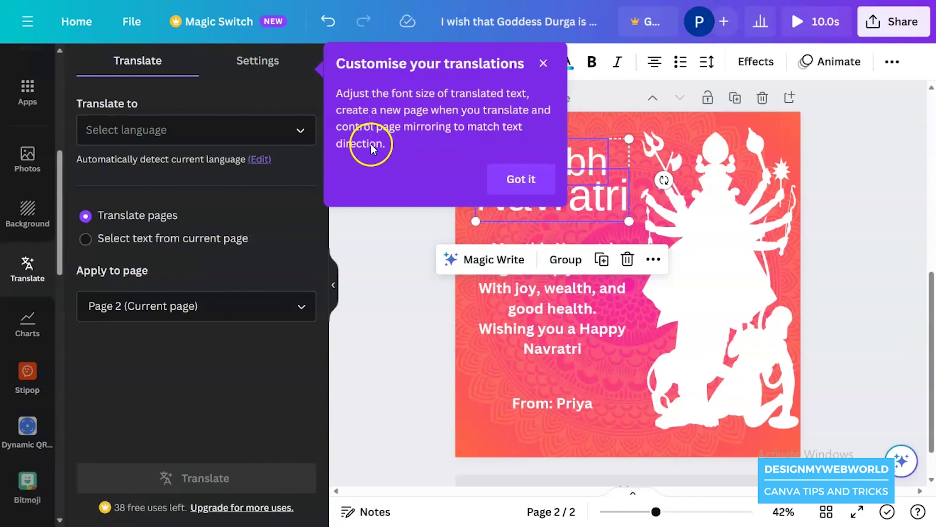
{"action": "left_click", "coordinate": [519, 179]}
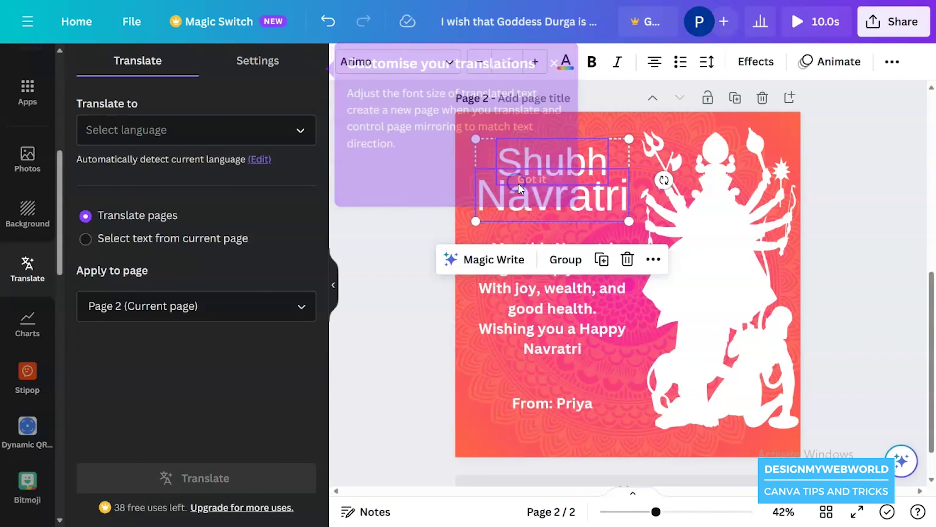
{"action": "left_click", "coordinate": [394, 225]}
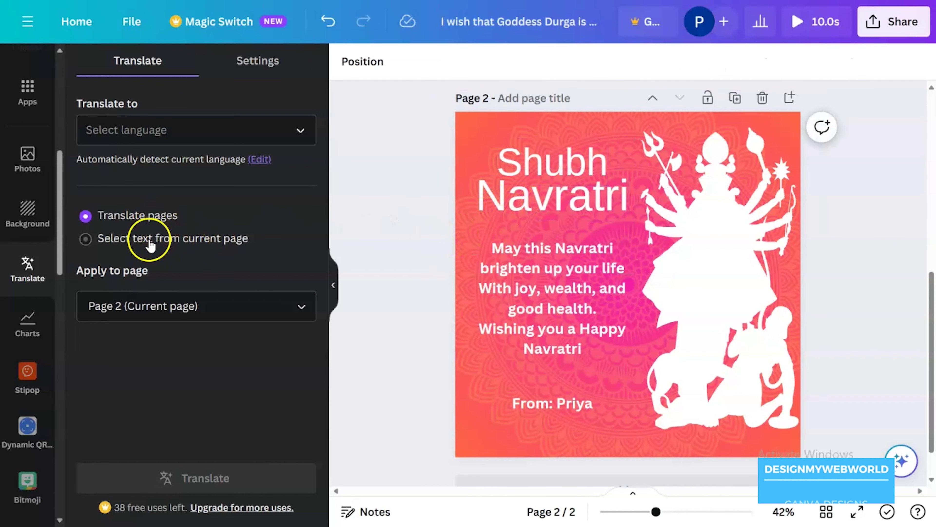
{"action": "left_click", "coordinate": [150, 240]}
{"action": "scroll", "coordinate": [150, 244], "scroll_direction": "down", "scroll_amount": 1}
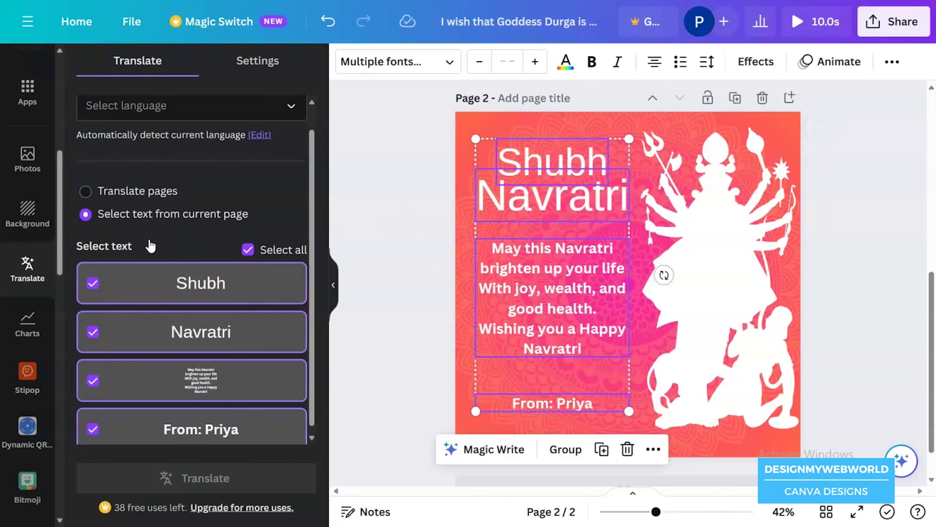
{"action": "scroll", "coordinate": [238, 365], "scroll_direction": "up", "scroll_amount": 1}
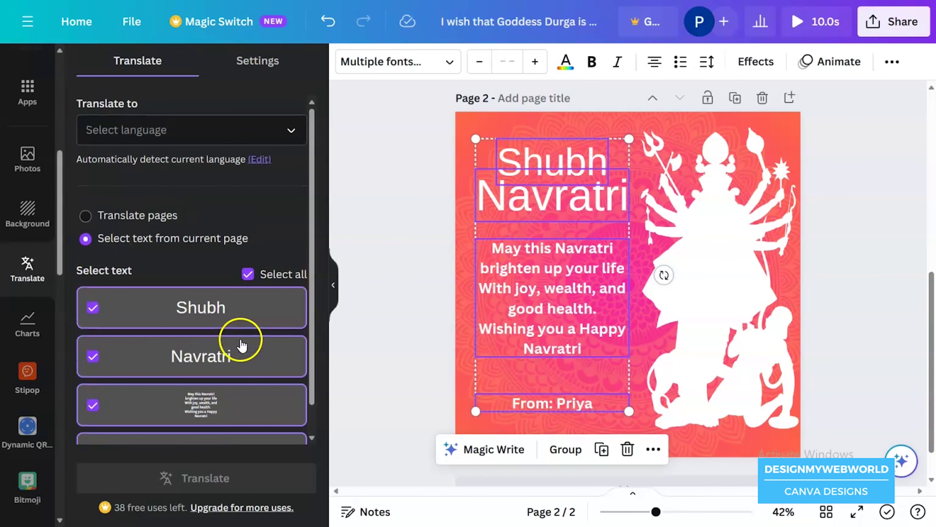
Translate all four text blocks of page 2 into Hindi
{"action": "left_click", "coordinate": [263, 130]}
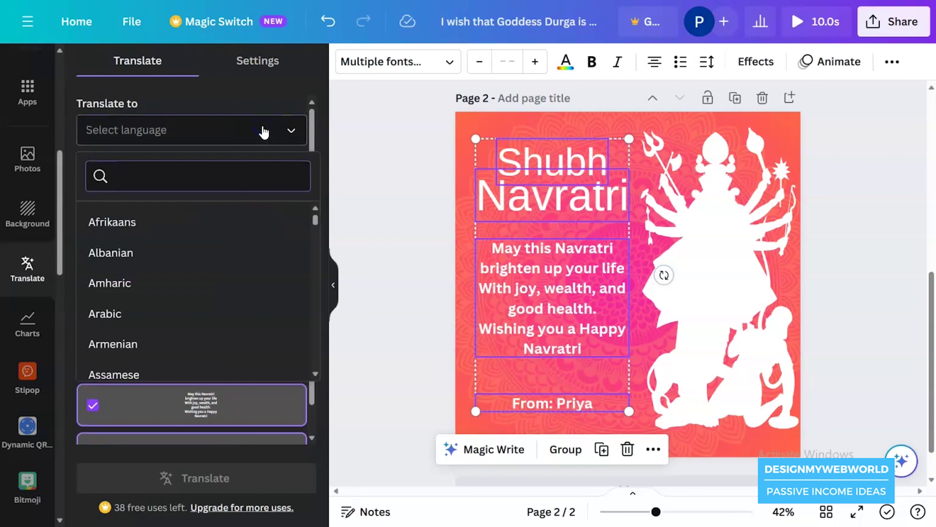
{"action": "type", "text": "Hind"}
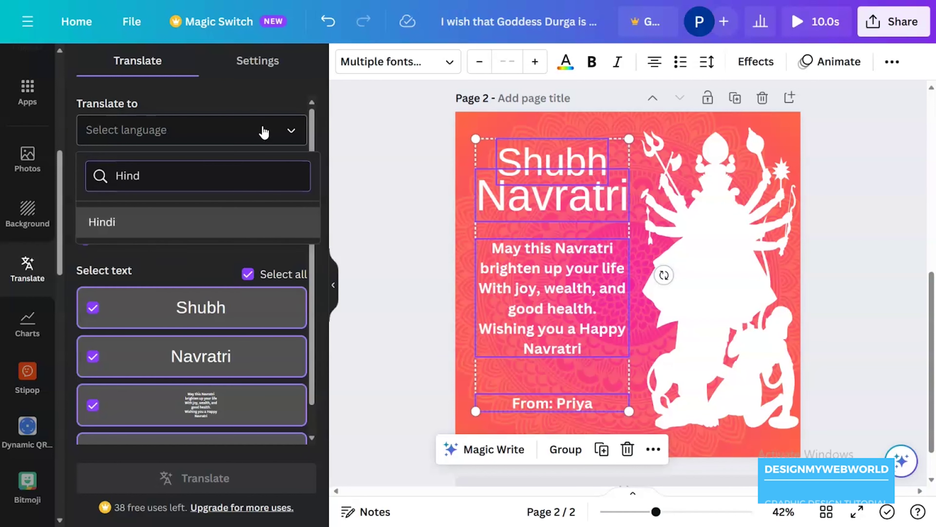
{"action": "left_click", "coordinate": [140, 223]}
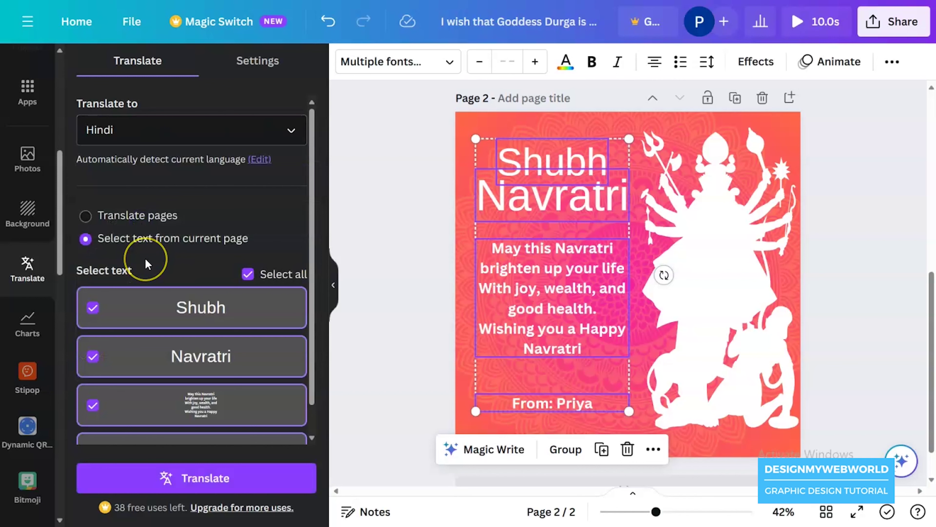
{"action": "scroll", "coordinate": [146, 263], "scroll_direction": "down", "scroll_amount": 1}
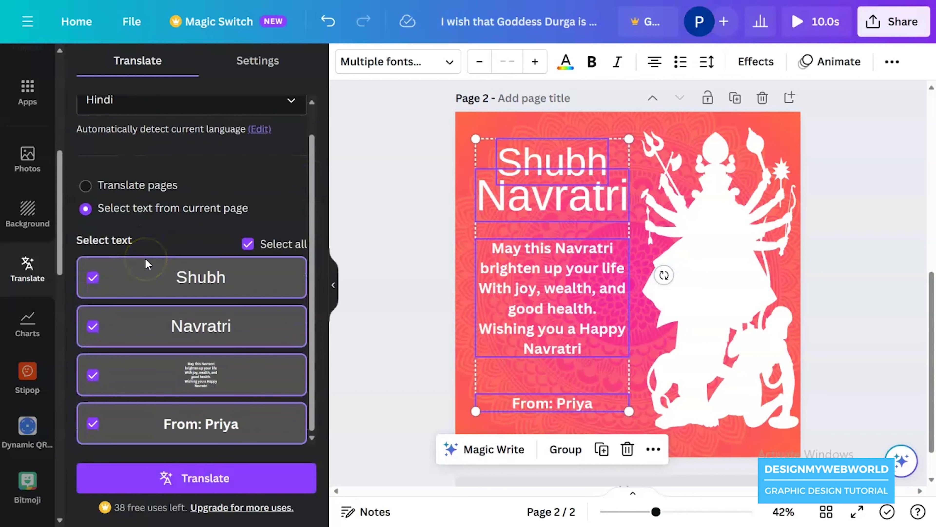
{"action": "left_click", "coordinate": [197, 478]}
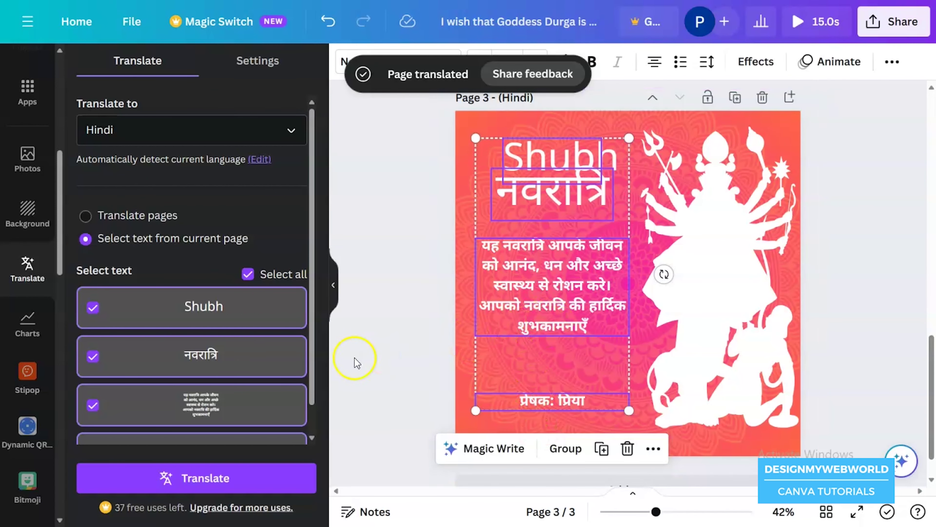
Run the Hindi translation again on the untranslated heading word until it reads "शुभ"
{"action": "scroll", "coordinate": [202, 367], "scroll_direction": "down", "scroll_amount": 1}
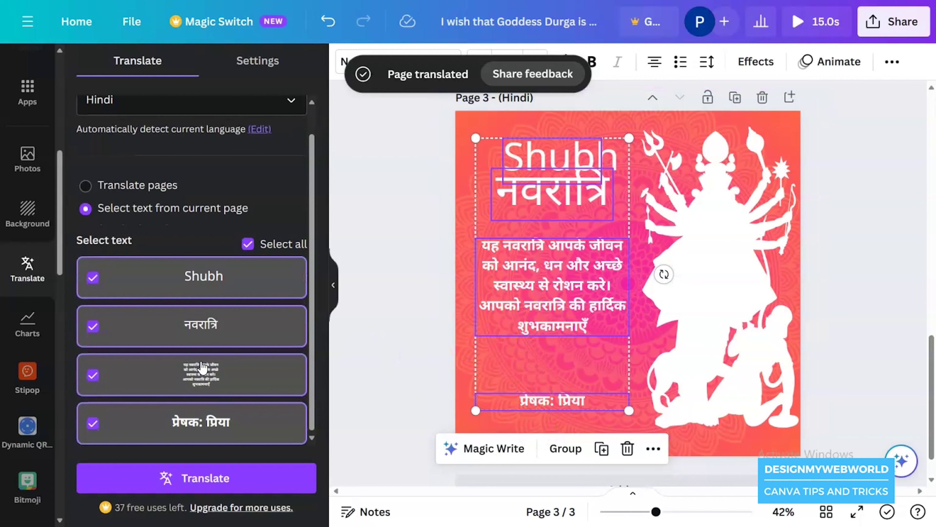
{"action": "scroll", "coordinate": [201, 367], "scroll_direction": "up", "scroll_amount": 1}
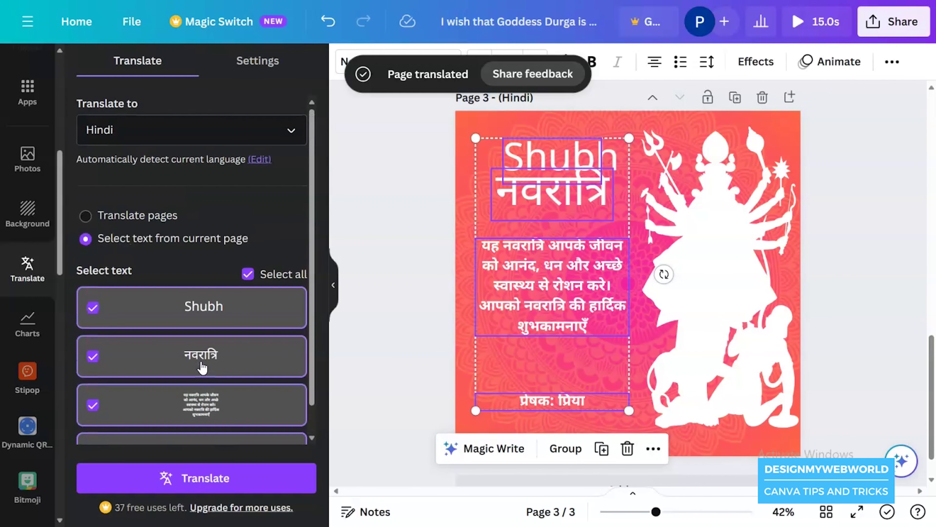
{"action": "left_click", "coordinate": [426, 270]}
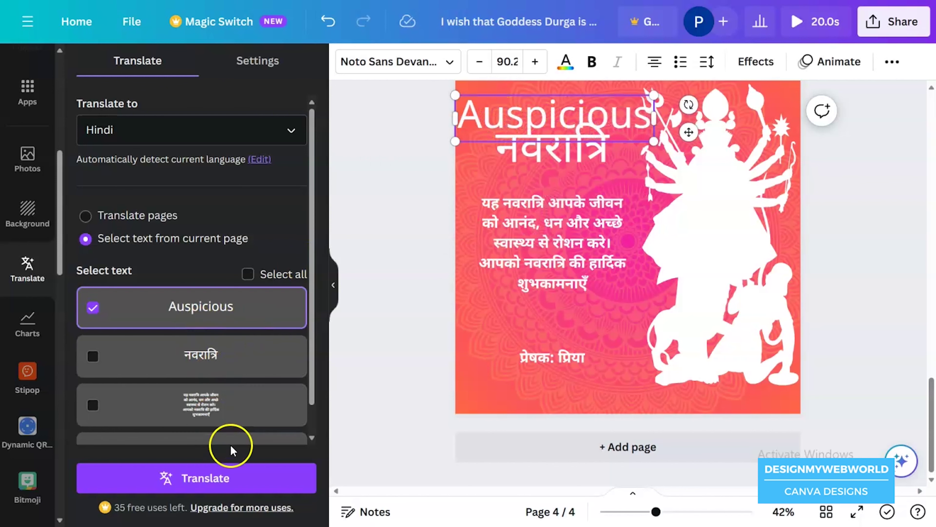
{"action": "left_click", "coordinate": [232, 477]}
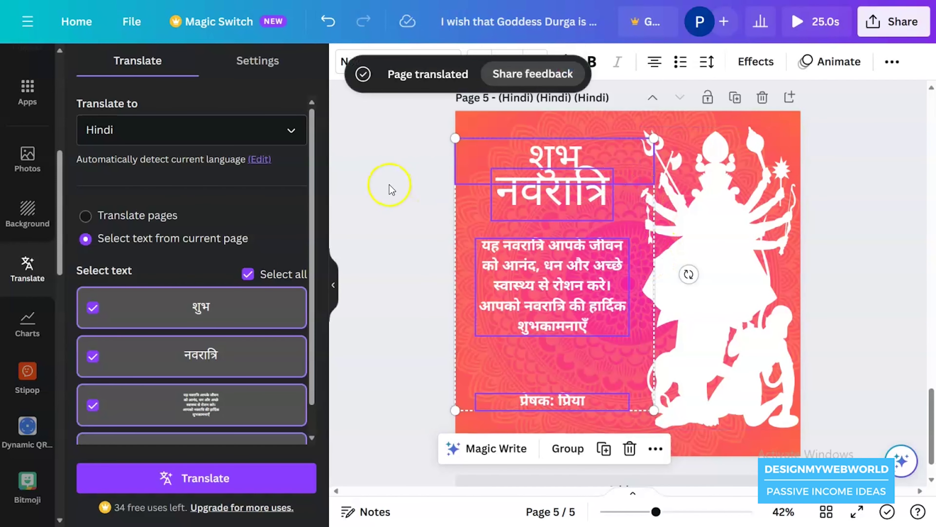
Move the heading word "शुभ" on page 5 slightly upward, clear of the line "नवरात्रि"
{"action": "left_click", "coordinate": [415, 171]}
{"action": "left_click", "coordinate": [557, 156]}
{"action": "left_click_drag", "start_coordinate": [557, 156], "coordinate": [557, 145]}
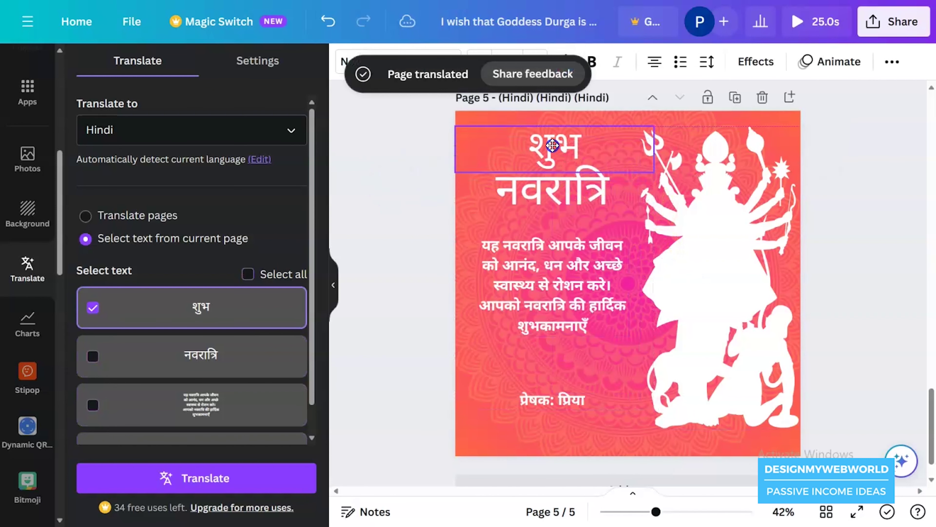
Enlarge the heading words "शुभ" and "नवरात्रि" on page 5, bringing "नवरात्रि" to font size 128
{"action": "left_click_drag", "start_coordinate": [657, 152], "coordinate": [589, 180]}
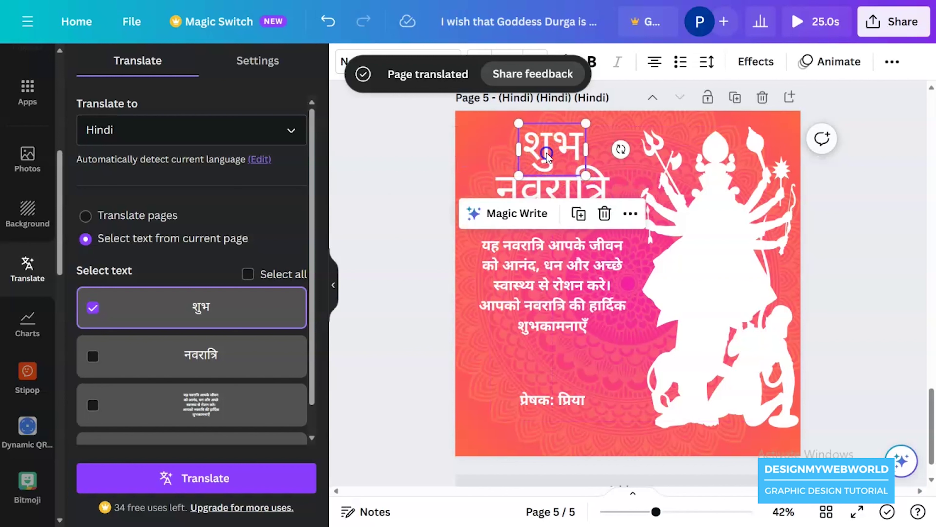
{"action": "left_click", "coordinate": [597, 197]}
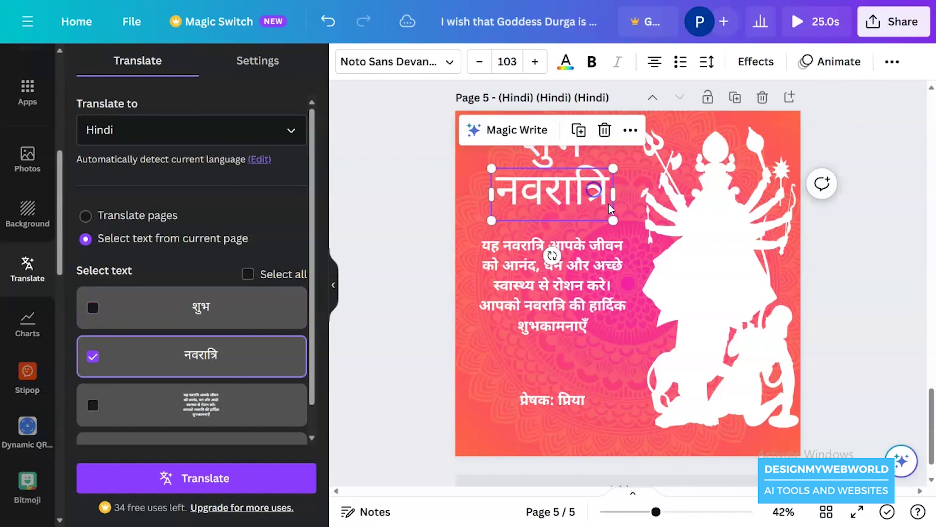
{"action": "mouse_move", "coordinate": [617, 218]}
{"action": "left_mouse_down"}
{"action": "mouse_move", "coordinate": [627, 225]}
{"action": "mouse_move", "coordinate": [619, 230]}
{"action": "left_mouse_up"}
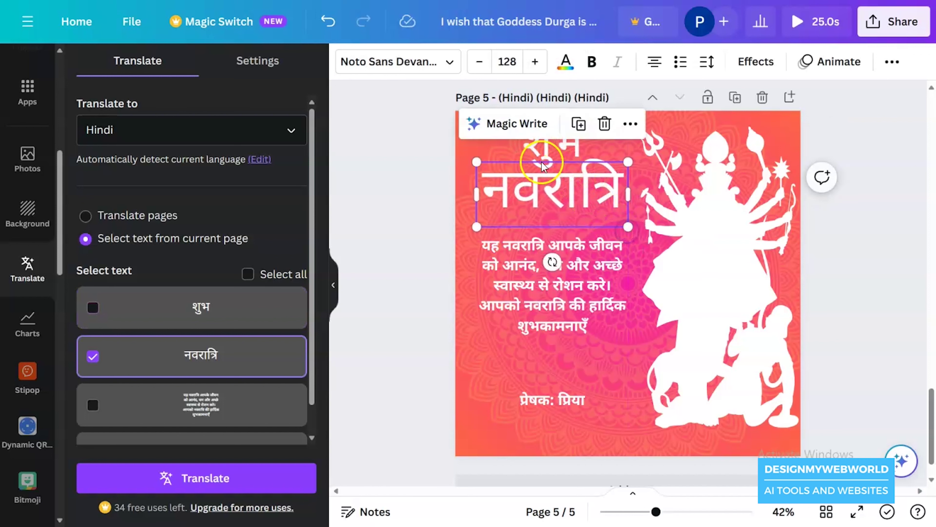
{"action": "left_click", "coordinate": [374, 147]}
Move the Hindi greeting paragraph on page 5 slightly down, leaving more space below the heading
{"action": "left_click_drag", "start_coordinate": [555, 284], "coordinate": [554, 300]}
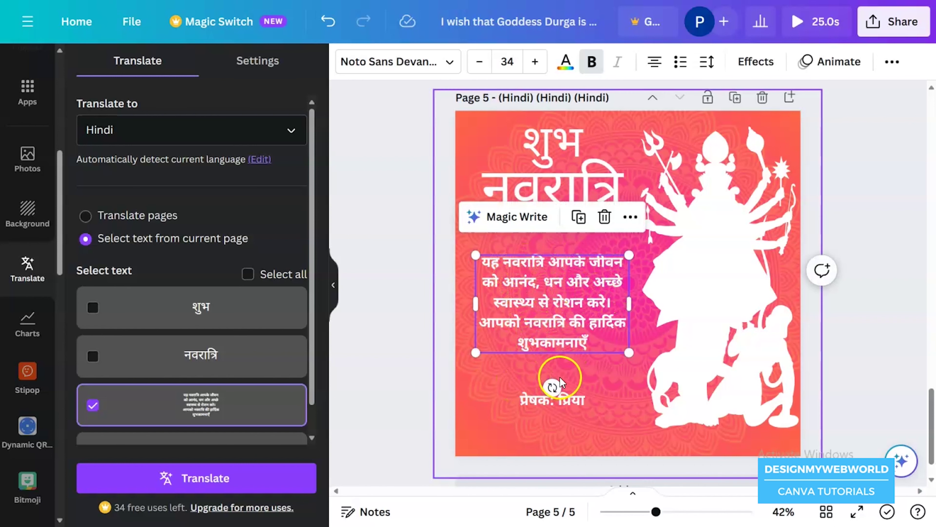
{"action": "left_click", "coordinate": [553, 399]}
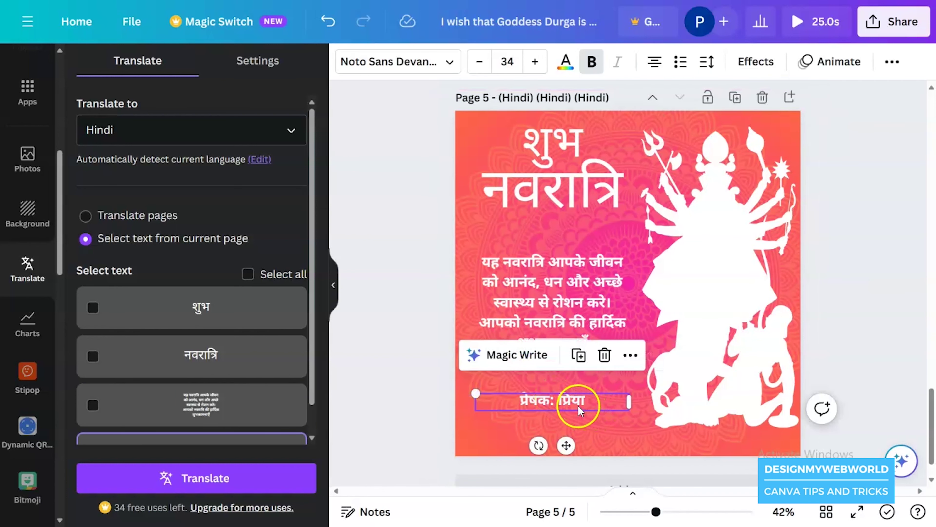
{"action": "left_click", "coordinate": [440, 377]}
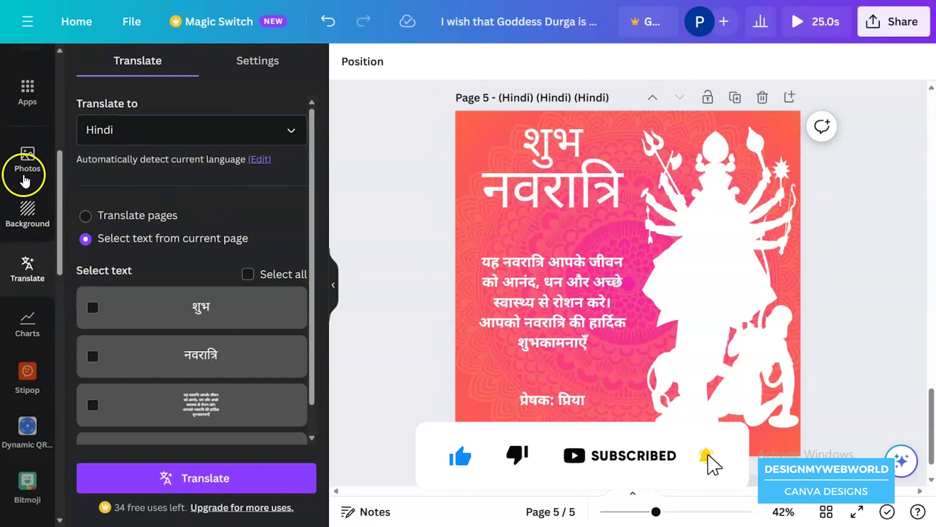
Clear the previous elements search and search the elements library for "ghanti"
{"action": "scroll", "coordinate": [28, 194], "scroll_direction": "up", "scroll_amount": 5}
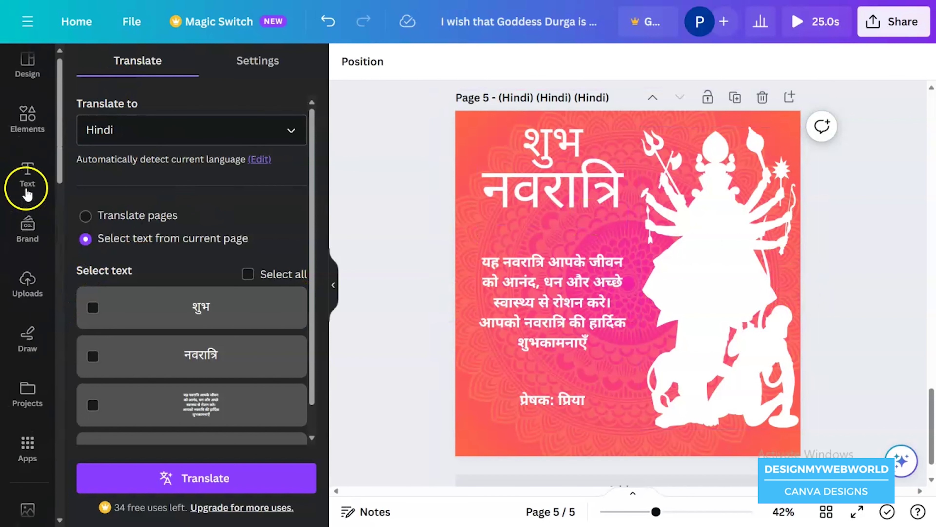
{"action": "left_click", "coordinate": [28, 125]}
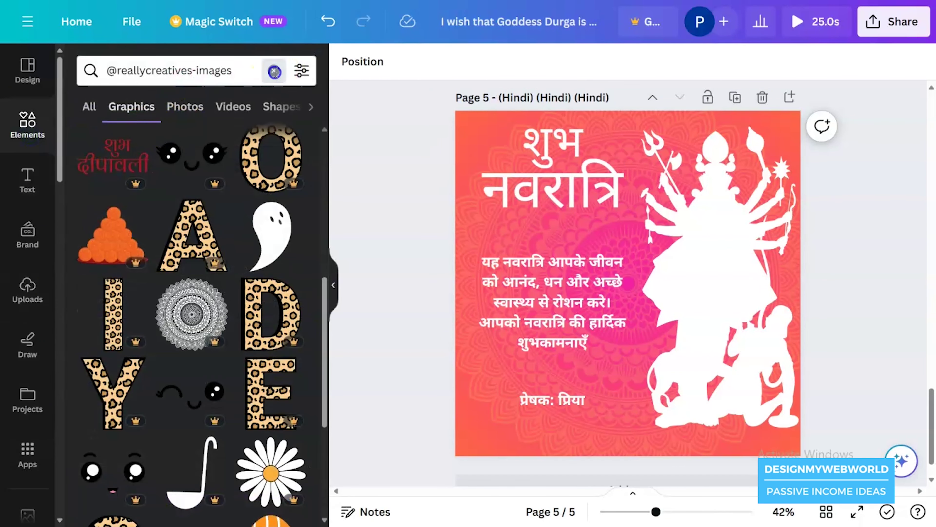
{"action": "left_click", "coordinate": [275, 74]}
{"action": "left_click", "coordinate": [187, 78]}
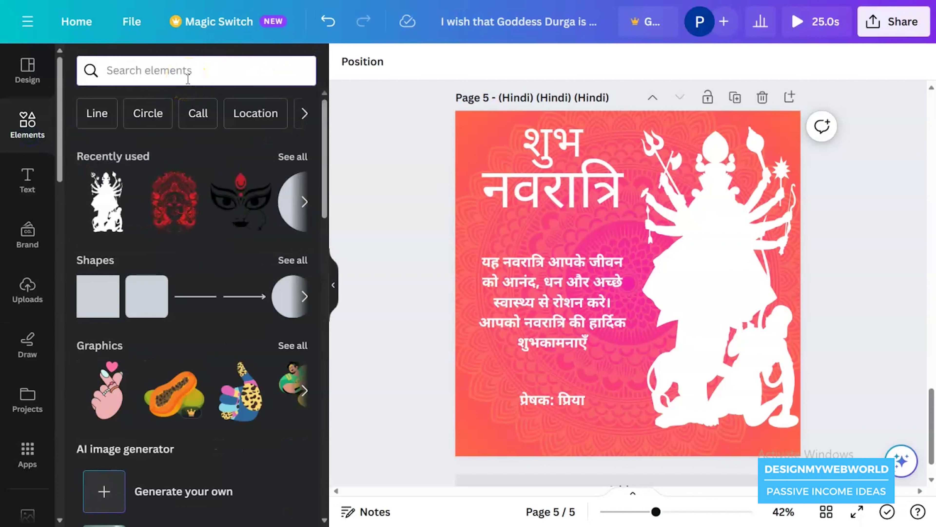
{"action": "type", "text": "ghant"}
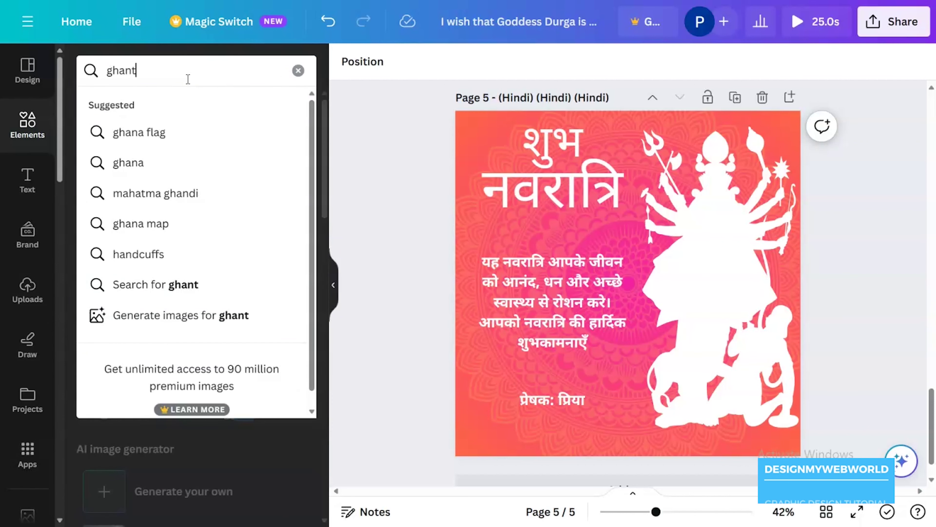
{"action": "type", "text": "i"}
{"action": "key", "text": "Return"}
{"action": "left_click", "coordinate": [257, 186]}
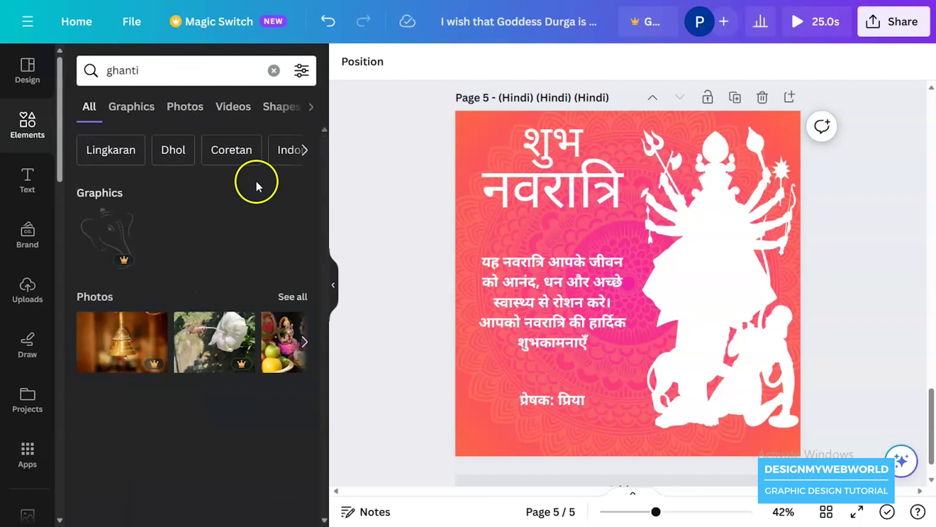
Search the elements library for "bell" instead and show only graphics
{"action": "left_click", "coordinate": [92, 70]}
{"action": "double_click", "coordinate": [115, 70]}
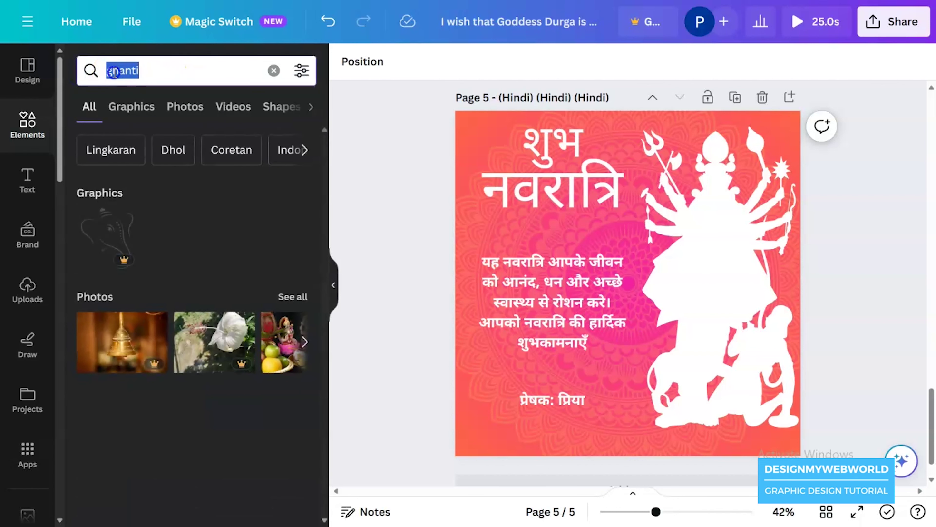
{"action": "type", "text": "bell"}
{"action": "key", "text": "Return"}
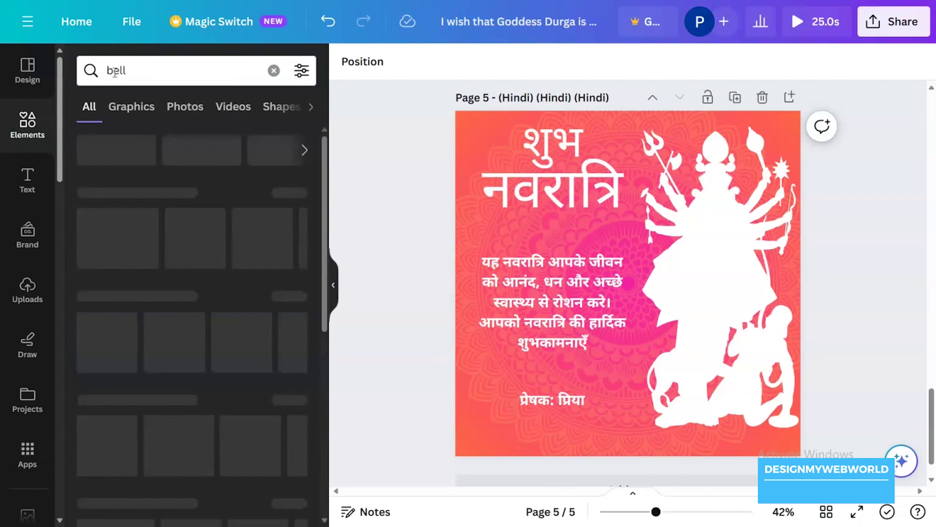
{"action": "left_click", "coordinate": [335, 221]}
{"action": "left_click", "coordinate": [302, 193]}
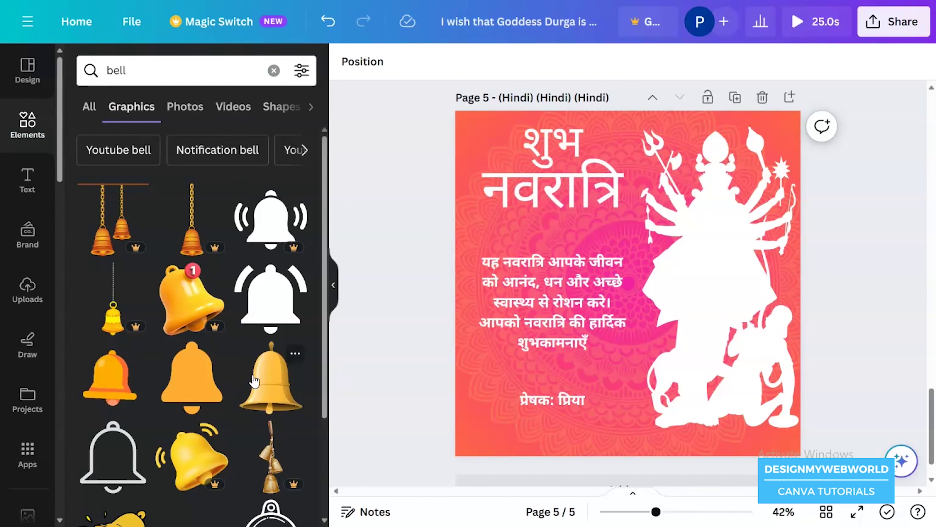
Refine the graphics search to "bell hanging" and add the purple flower garland with bells to page 5
{"action": "scroll", "coordinate": [255, 382], "scroll_direction": "down", "scroll_amount": 5}
{"action": "type", "text": "hanging"}
{"action": "key", "text": "Return"}
{"action": "scroll", "coordinate": [191, 374], "scroll_direction": "down", "scroll_amount": 2}
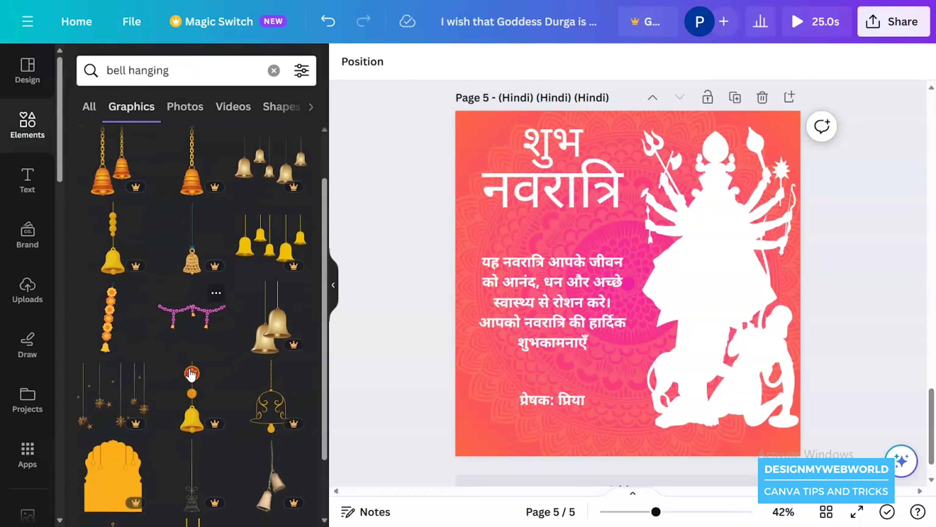
{"action": "left_click", "coordinate": [190, 326]}
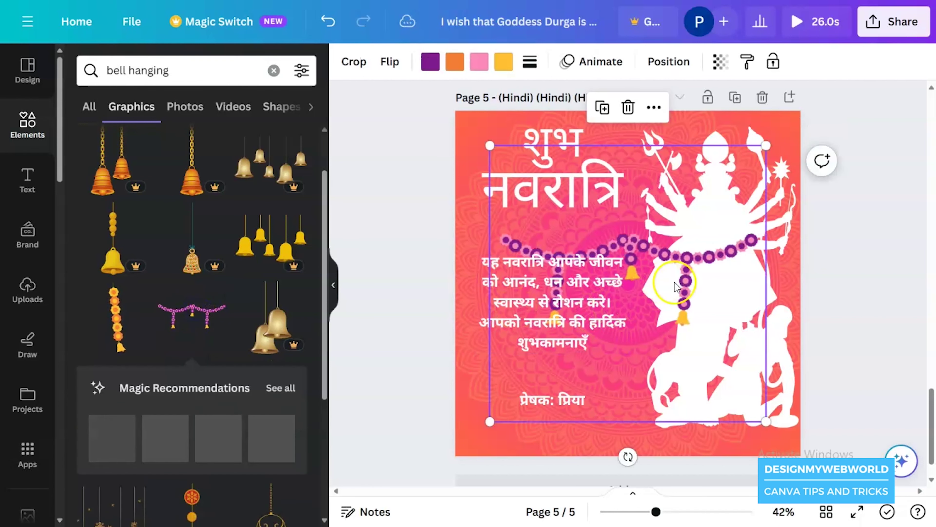
Shrink the bell garland and line up three copies side by side across the upper edge of page 5
{"action": "left_click_drag", "start_coordinate": [682, 249], "coordinate": [652, 182]}
{"action": "left_click_drag", "start_coordinate": [729, 310], "coordinate": [630, 216]}
{"action": "mouse_move", "coordinate": [599, 134]}
{"action": "left_mouse_down"}
{"action": "mouse_move", "coordinate": [551, 110]}
{"action": "mouse_move", "coordinate": [555, 125]}
{"action": "mouse_move", "coordinate": [540, 122]}
{"action": "mouse_move", "coordinate": [606, 124]}
{"action": "left_mouse_up"}
{"action": "left_click", "coordinate": [490, 124]}
{"action": "left_click", "coordinate": [603, 233]}
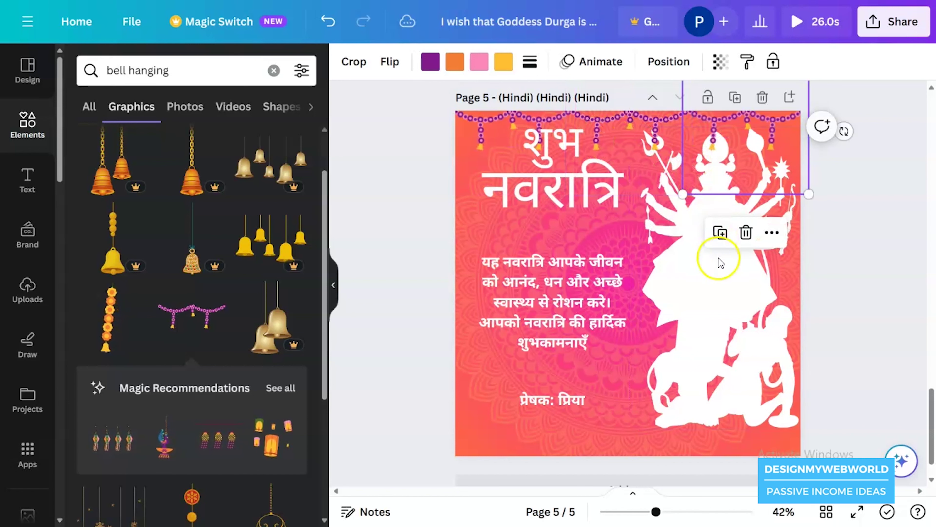
Select the white Durga silhouette on page 5
{"action": "left_click", "coordinate": [719, 265]}
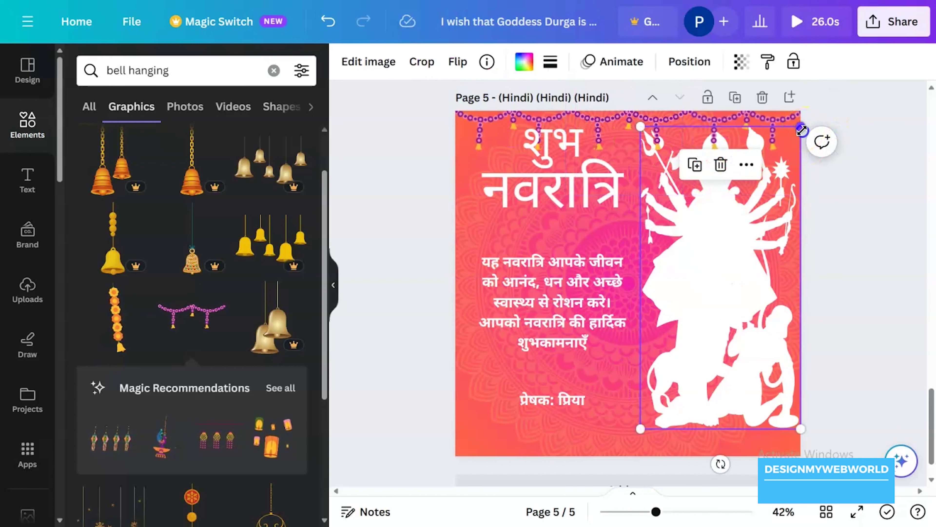